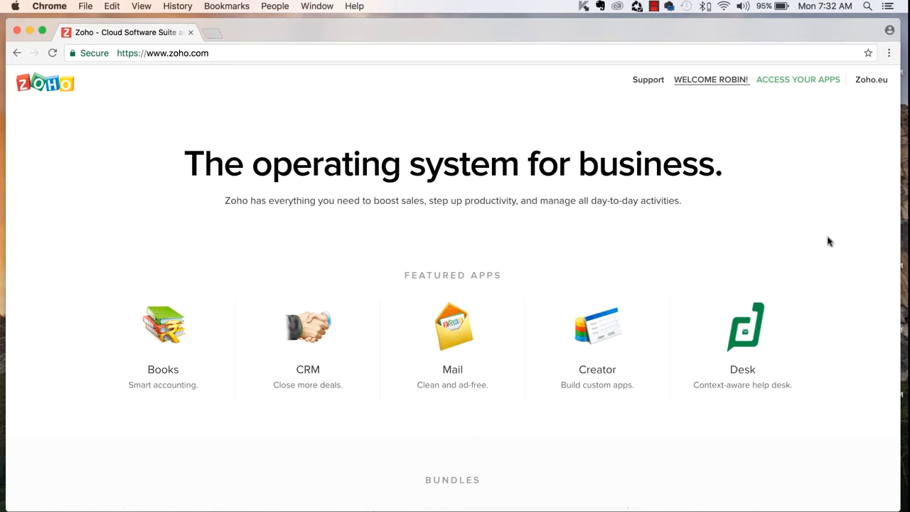
Go to the Zoho Marketplace site at marketplace.zoho.com.
left_click(546, 53)
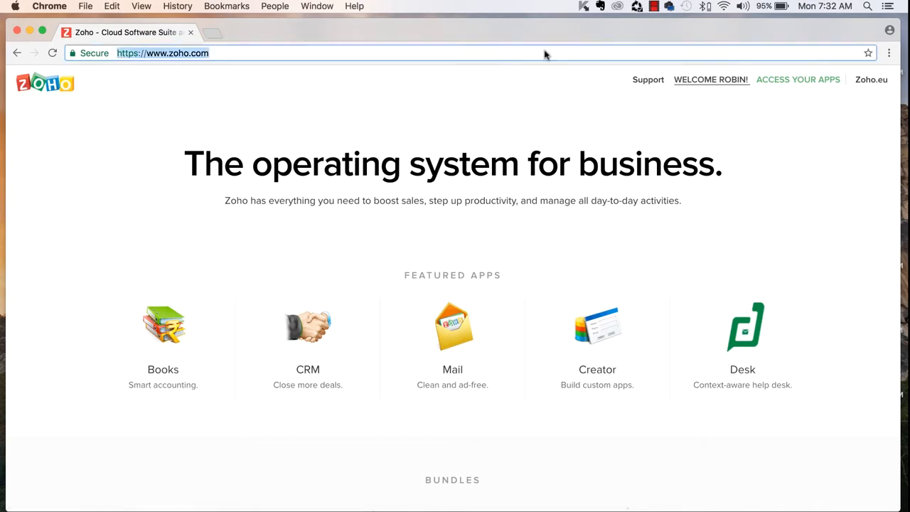
type("marketplace")
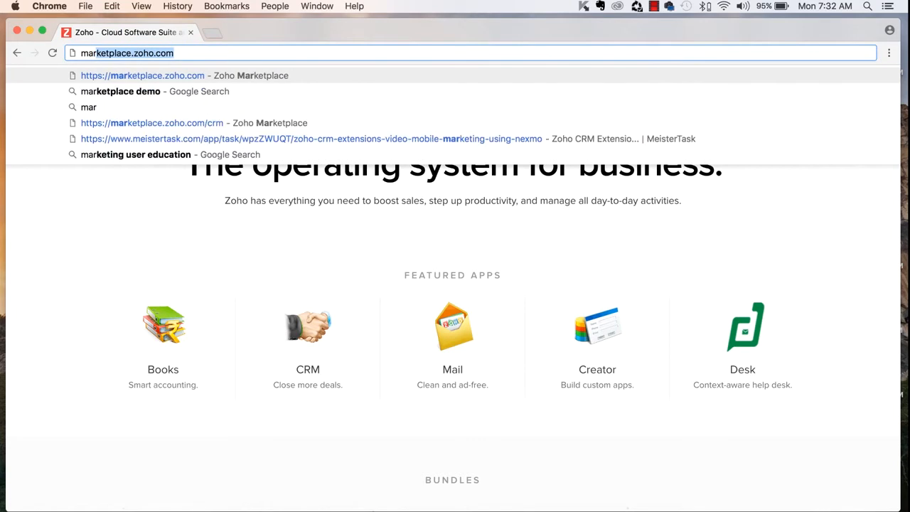
key("Return")
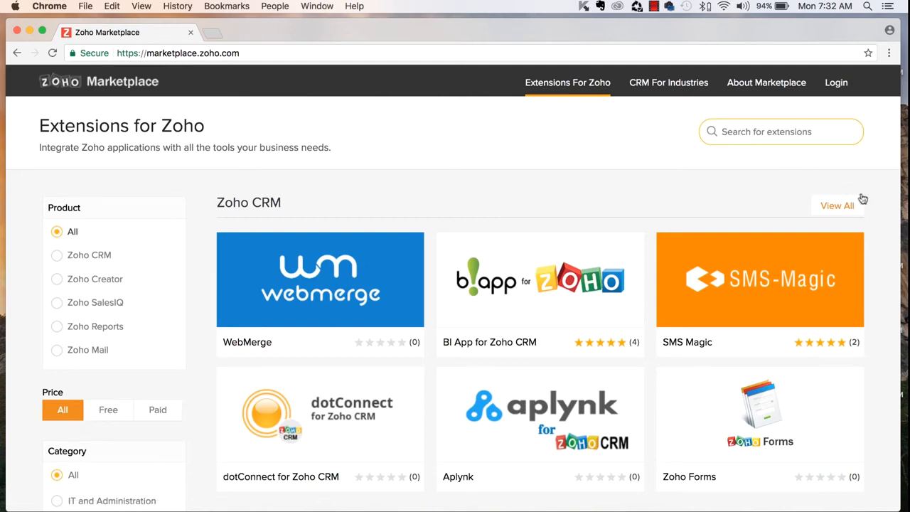
Look through the marketplace's featured extensions for each Zoho product, from Zoho CRM down to Zoho Mail.
scroll(871, 256, "down", 10)
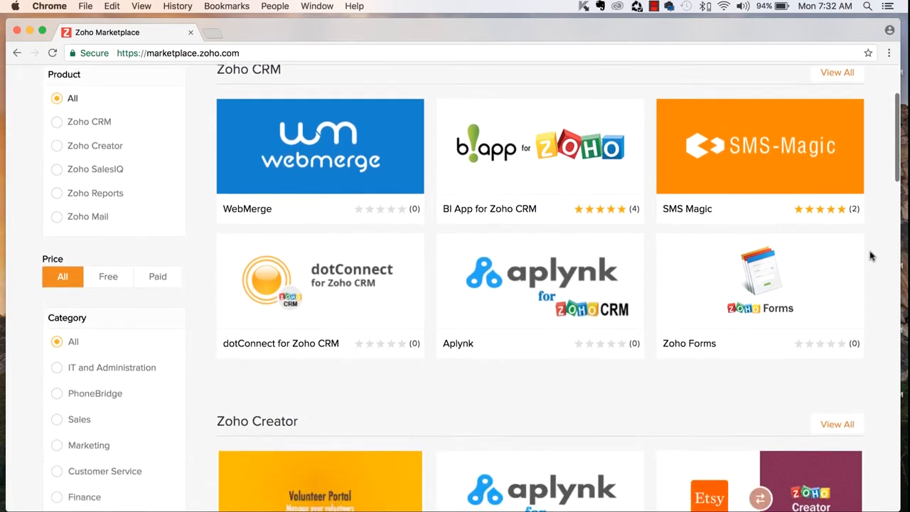
scroll(871, 256, "down", 11)
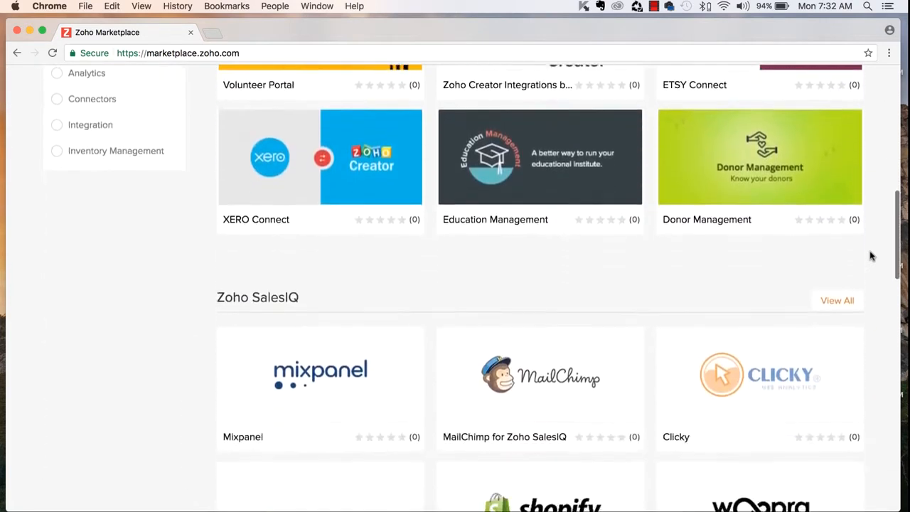
scroll(871, 256, "up", 20)
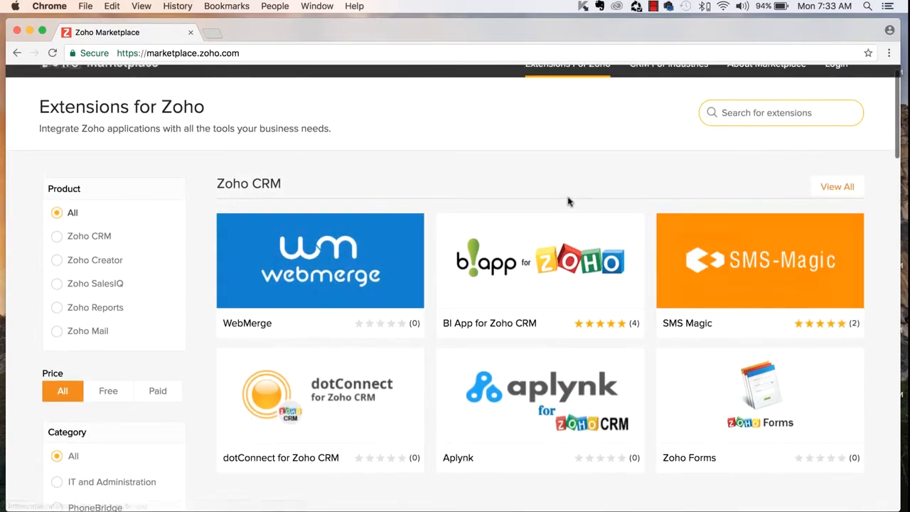
left_click_drag(284, 185, 217, 183)
left_click(338, 184)
scroll(337, 185, "down", 10)
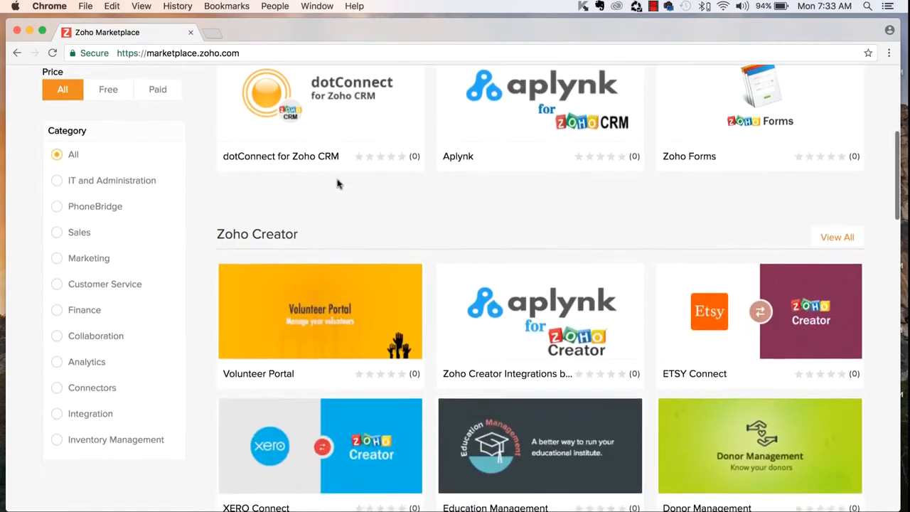
scroll(322, 218, "down", 10)
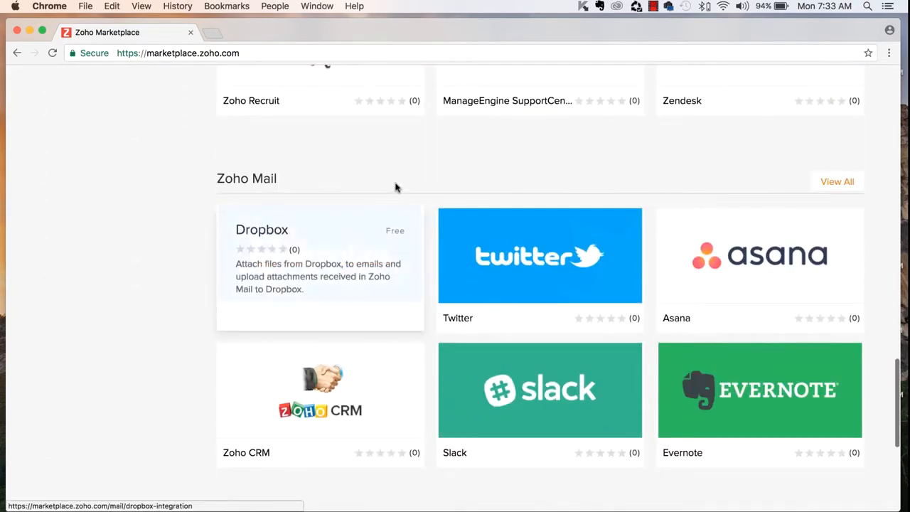
scroll(396, 187, "up", 15)
scroll(397, 185, "up", 5)
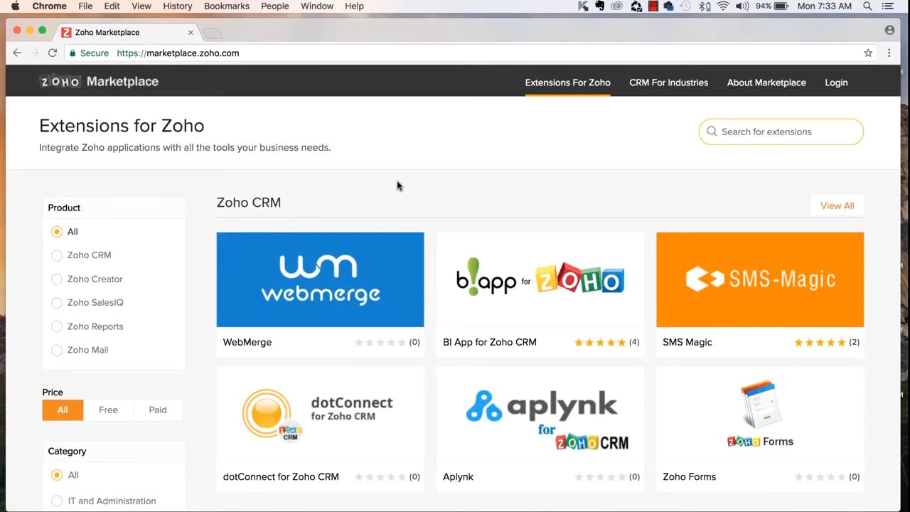
scroll(396, 186, "down", 20)
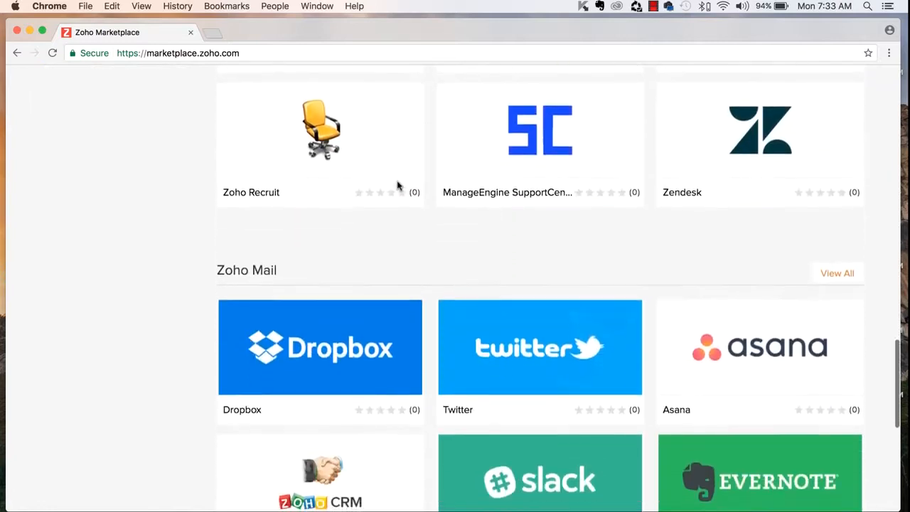
scroll(397, 185, "down", 5)
scroll(397, 186, "up", 20)
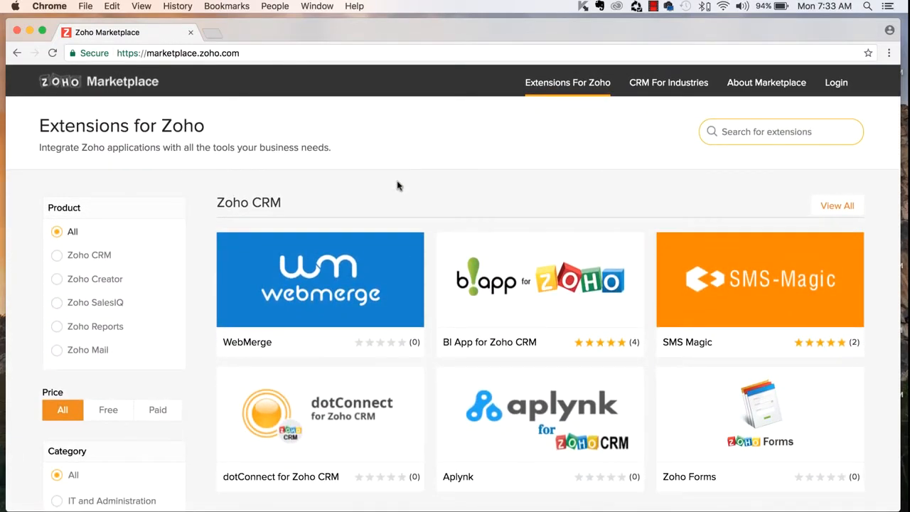
Filter the marketplace extensions by the Zoho CRM product.
scroll(118, 173, "down", 3)
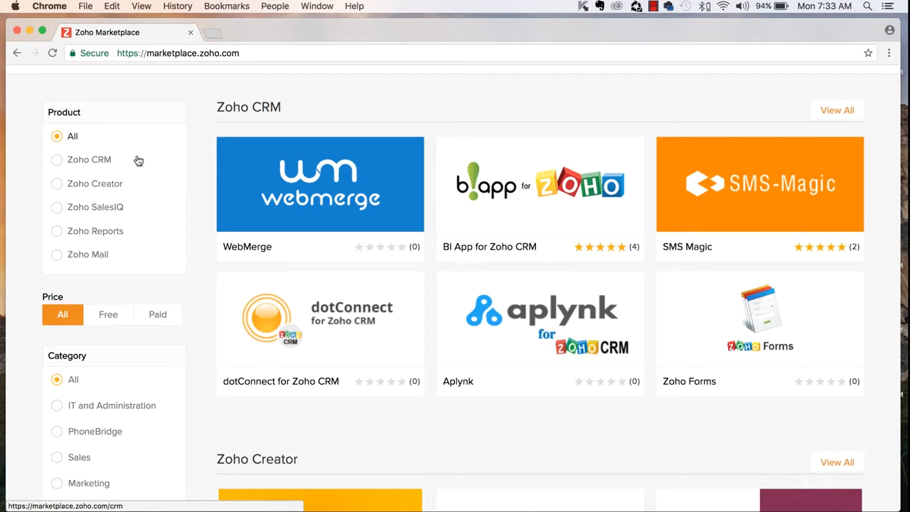
left_click(93, 160)
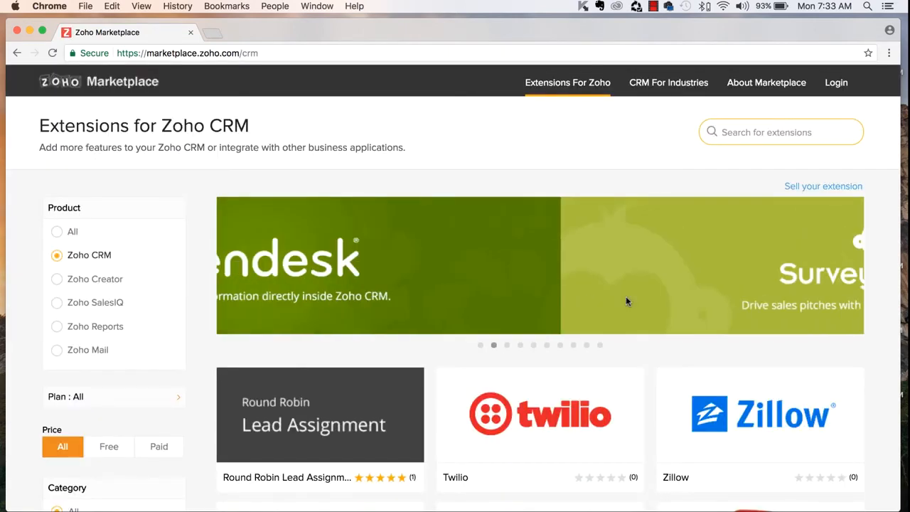
Look through the range of extensions offered for Zoho CRM.
scroll(624, 300, "down", 10)
scroll(625, 300, "down", 10)
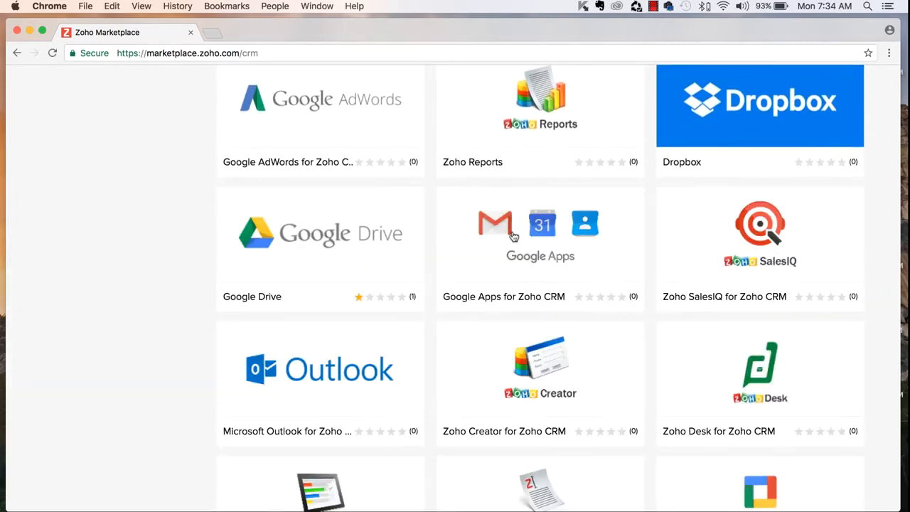
scroll(513, 237, "down", 5)
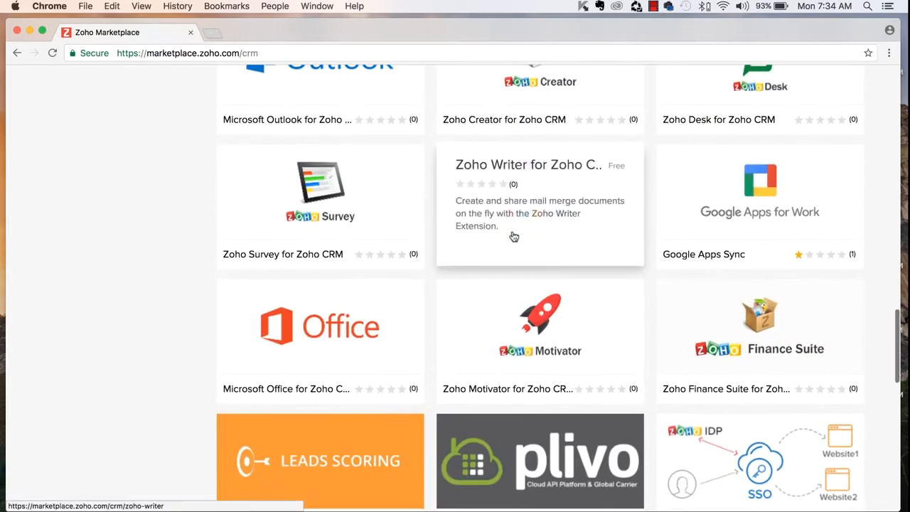
scroll(513, 236, "down", 2)
scroll(513, 236, "down", 4)
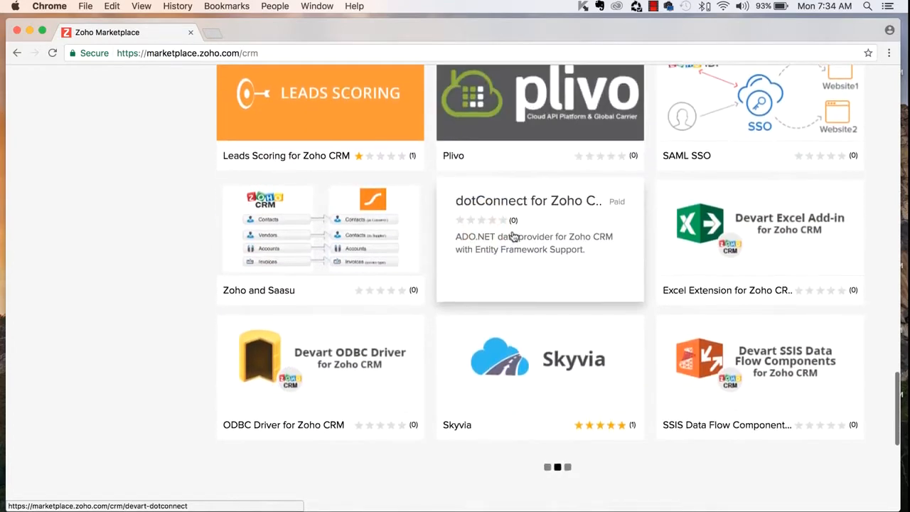
scroll(514, 235, "up", 9)
scroll(513, 236, "down", 7)
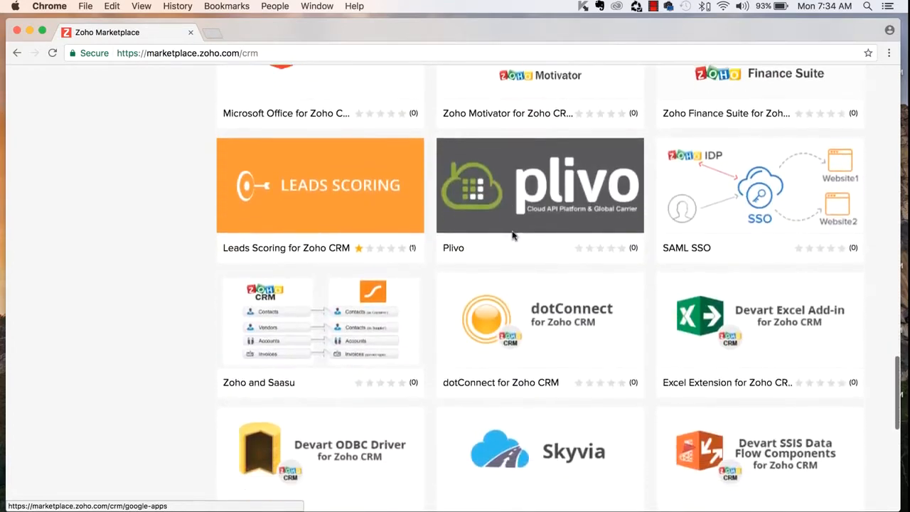
scroll(513, 236, "up", 15)
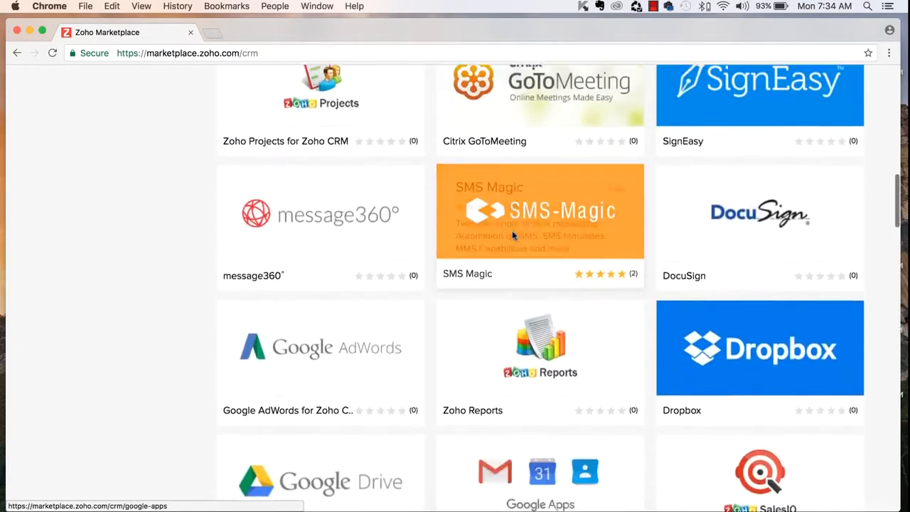
scroll(514, 236, "up", 12)
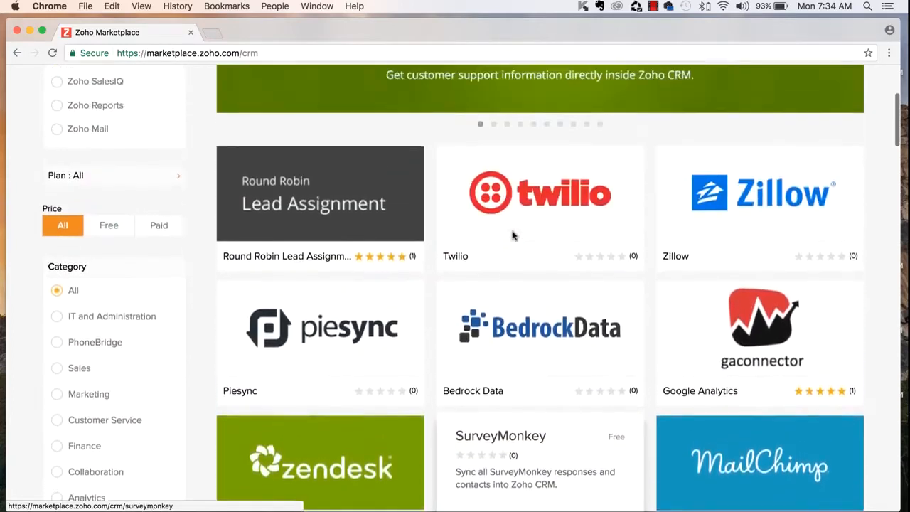
Expand the plan filter and limit the Zoho CRM extensions to the Enterprise plan.
scroll(514, 242, "up", 2)
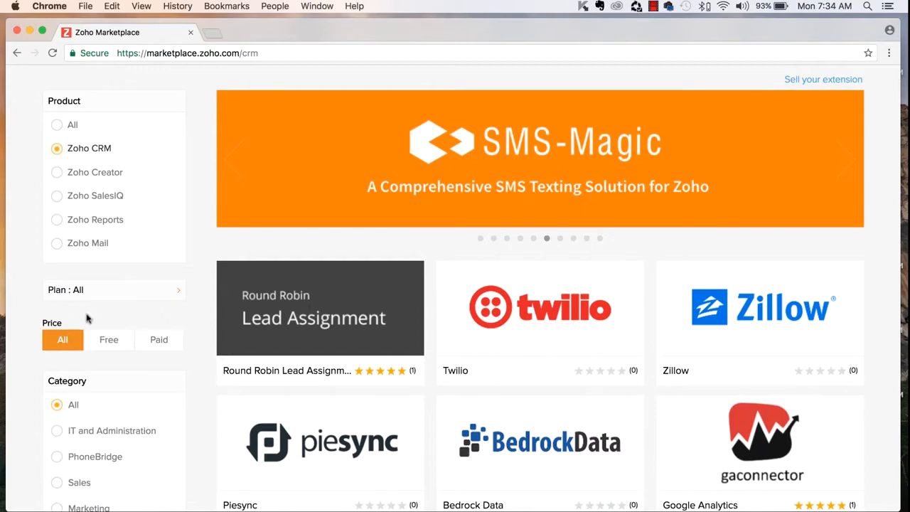
left_click(167, 295)
scroll(167, 296, "down", 2)
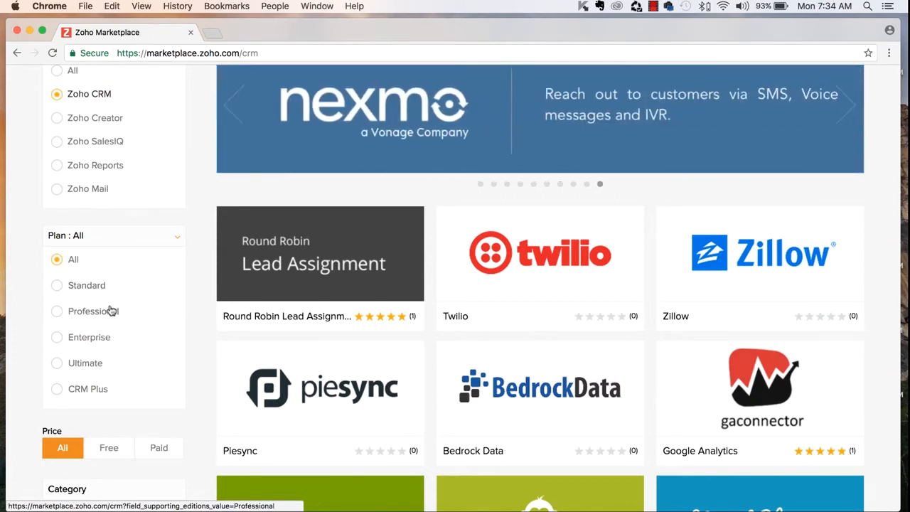
left_click(85, 337)
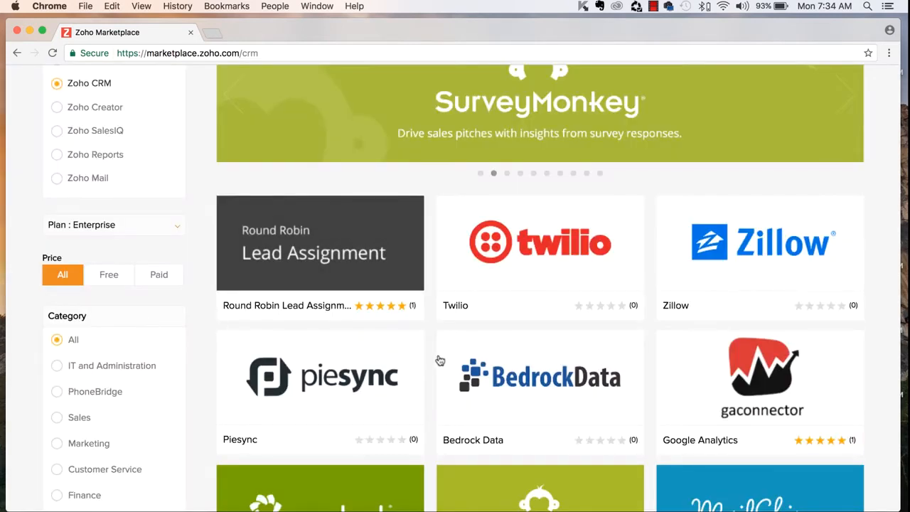
Review the Enterprise plan extensions and restrict their price to Free.
scroll(436, 360, "down", 5)
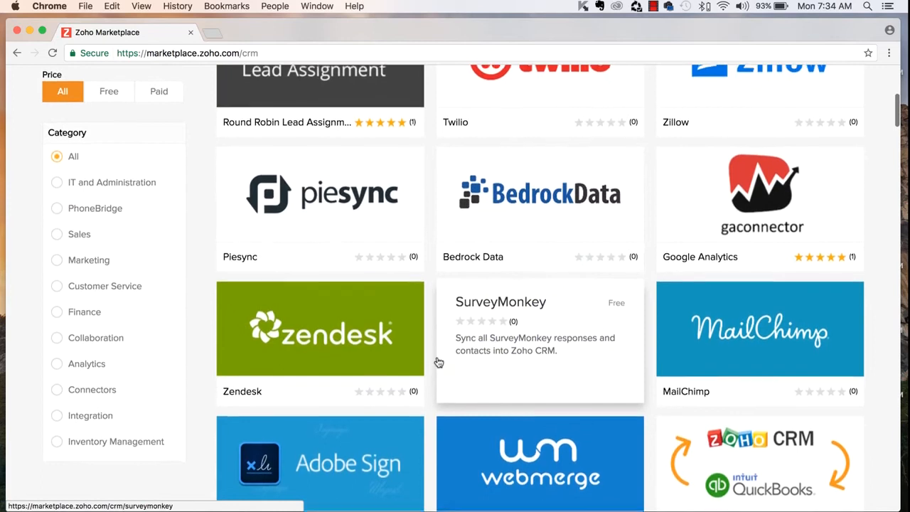
scroll(439, 363, "down", 1)
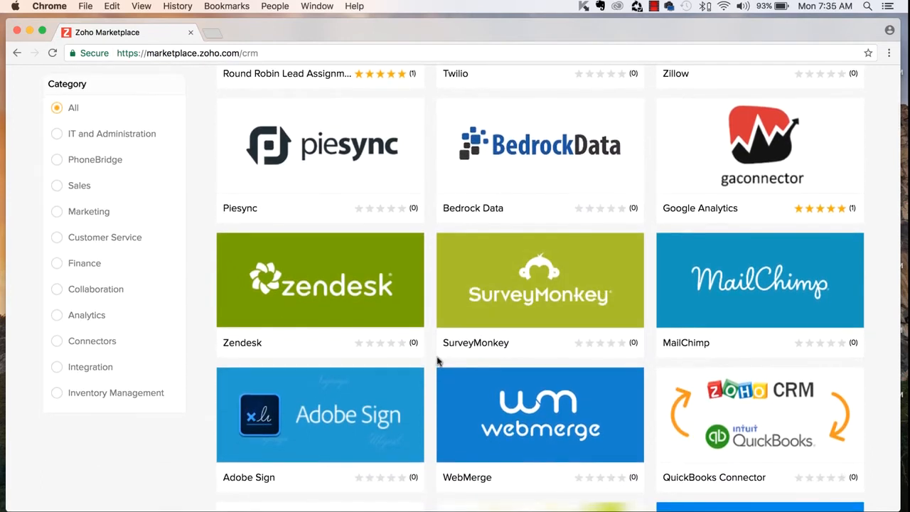
scroll(437, 362, "up", 4)
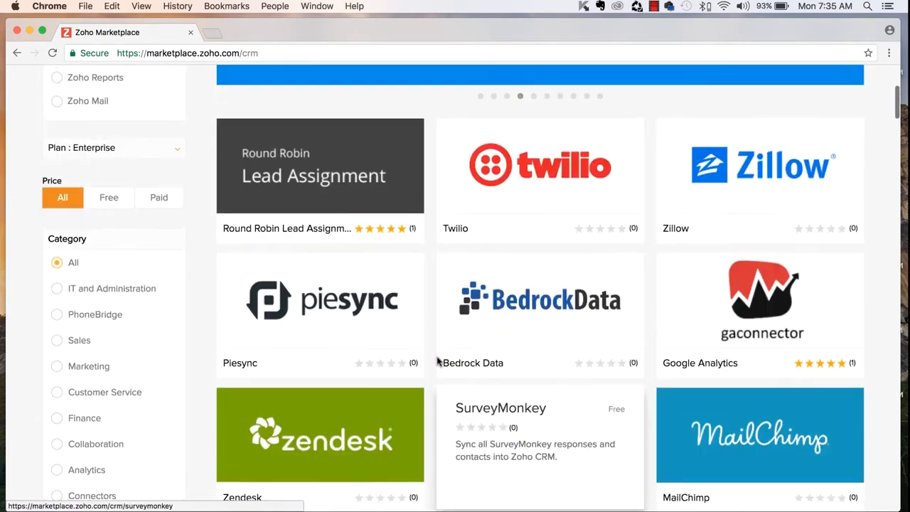
scroll(136, 249, "down", 4)
scroll(136, 250, "up", 1)
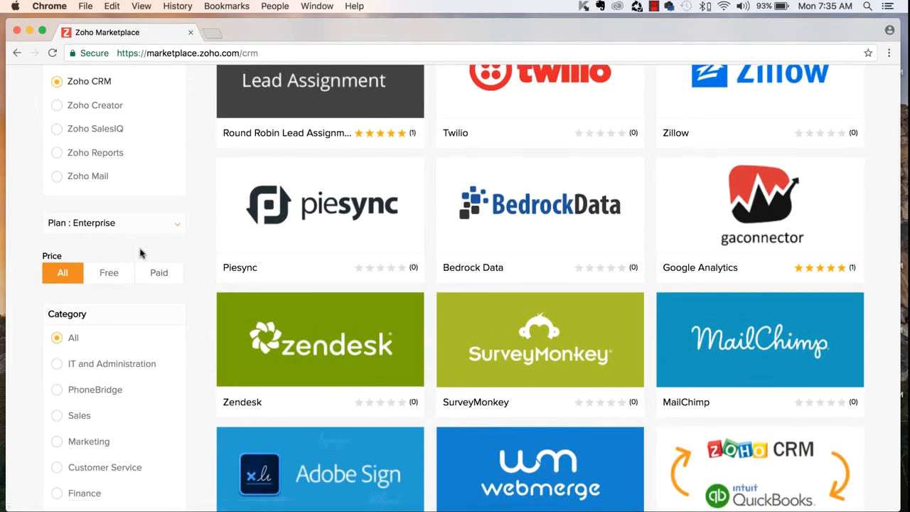
left_click(113, 276)
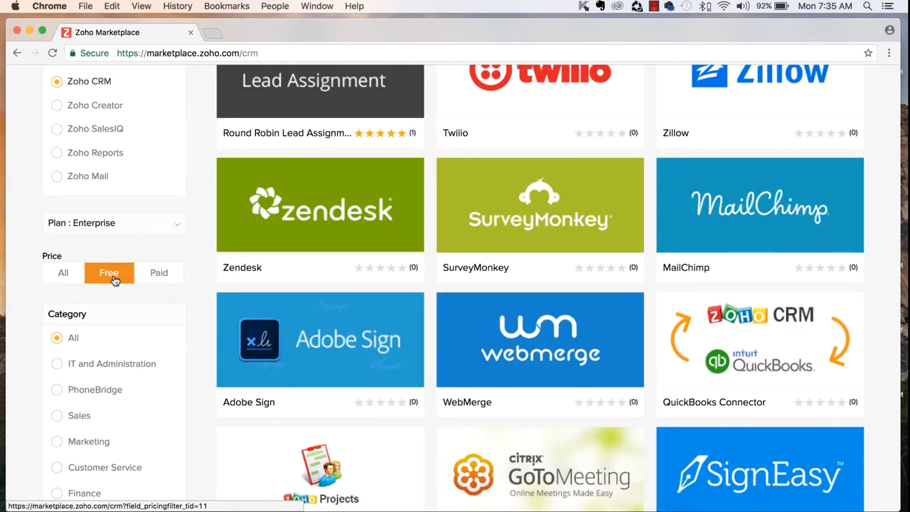
Narrow the free Zoho CRM extensions to the Marketing category and view the filtered listing.
scroll(113, 279, "up", 3)
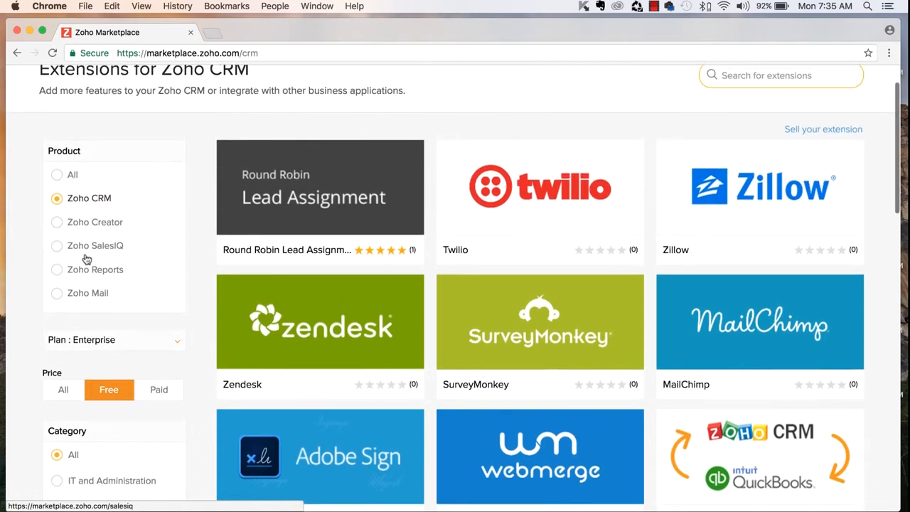
scroll(86, 259, "down", 3)
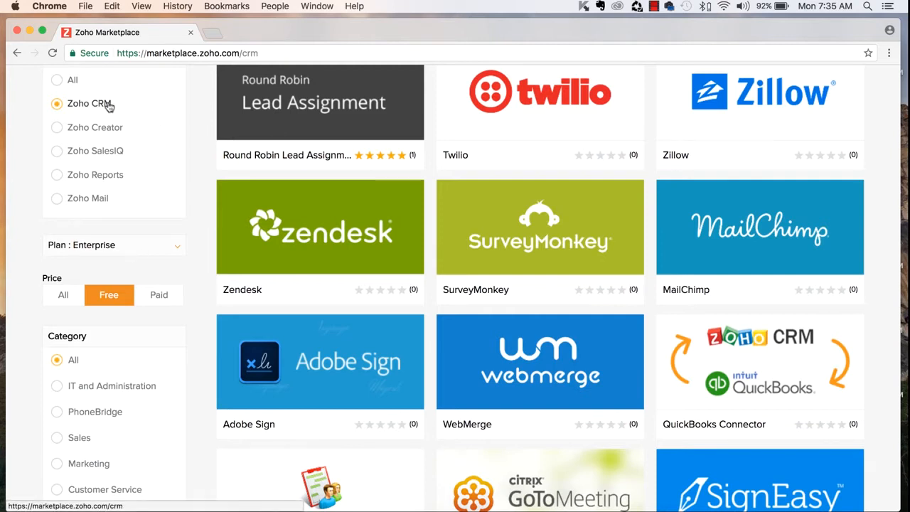
scroll(109, 105, "up", 2)
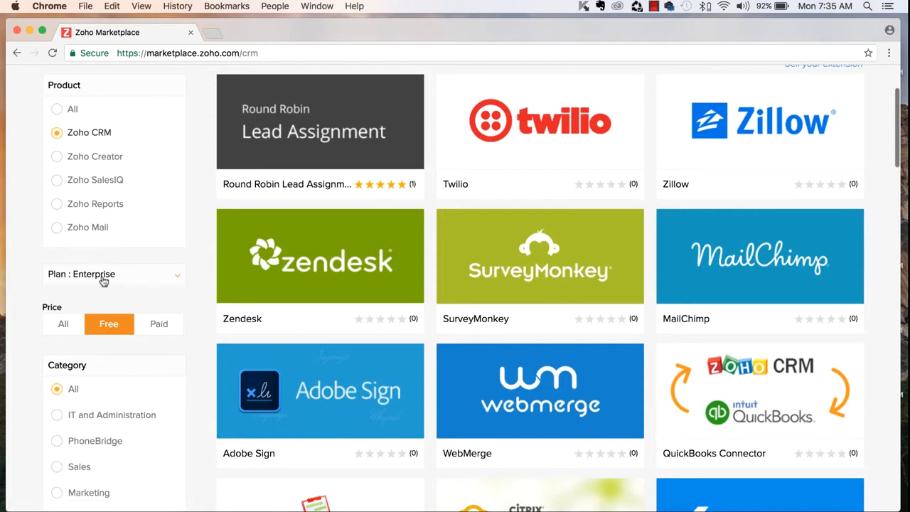
mouse_move(364, 294)
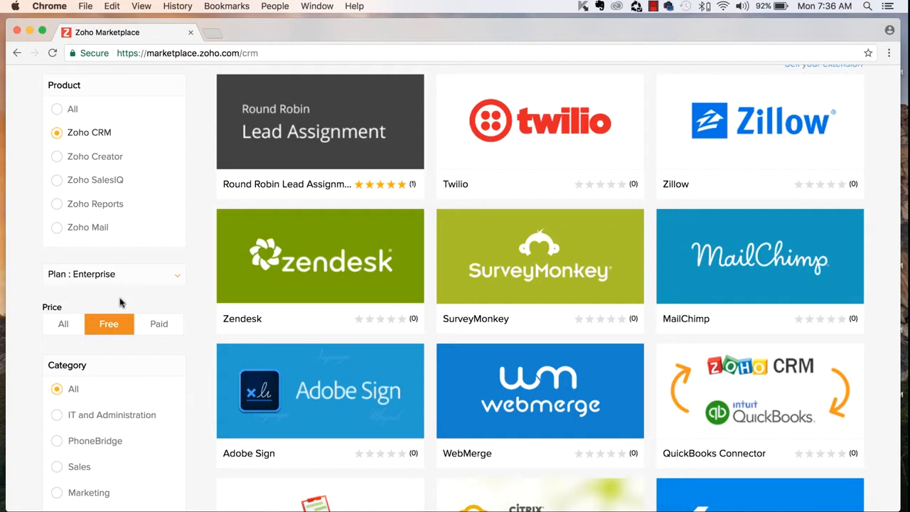
scroll(107, 332, "down", 5)
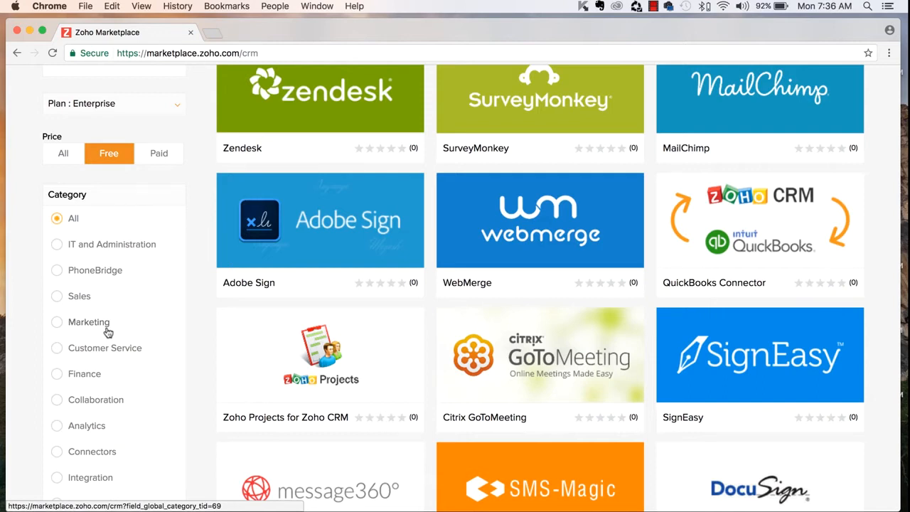
scroll(119, 194, "down", 2)
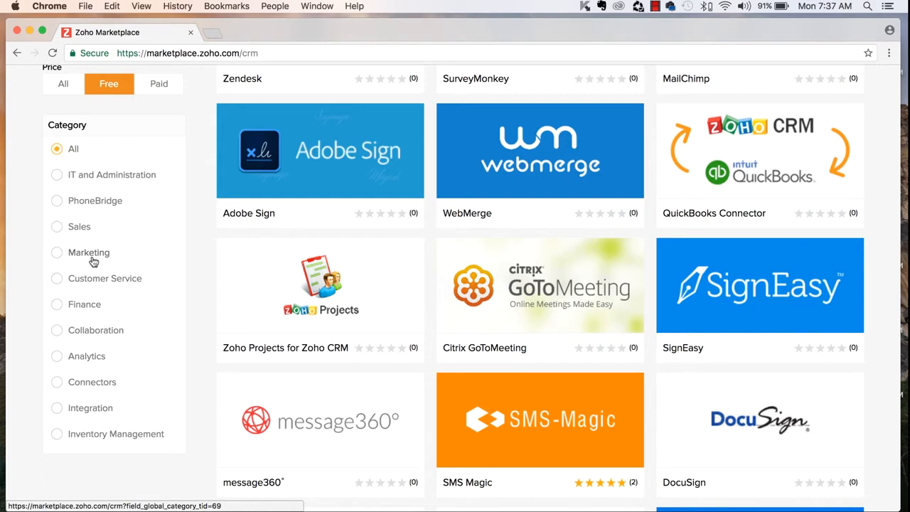
left_click(56, 253)
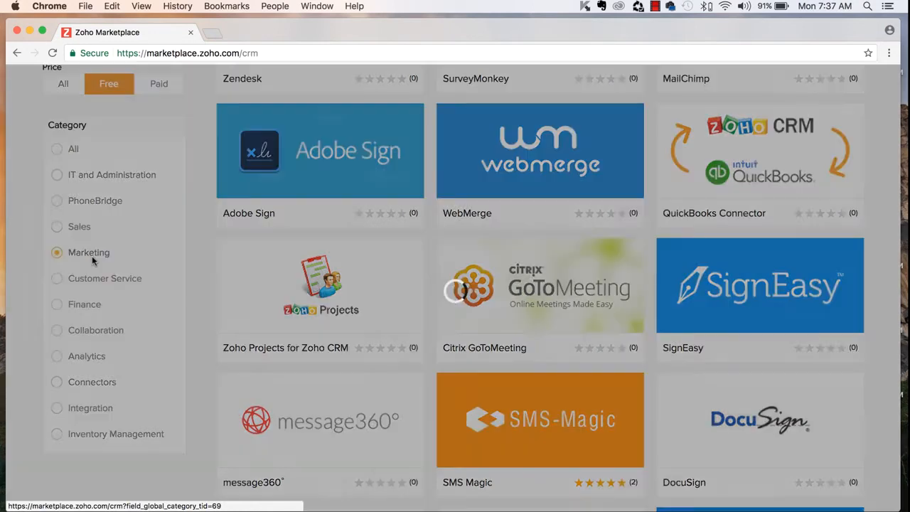
scroll(470, 250, "up", 5)
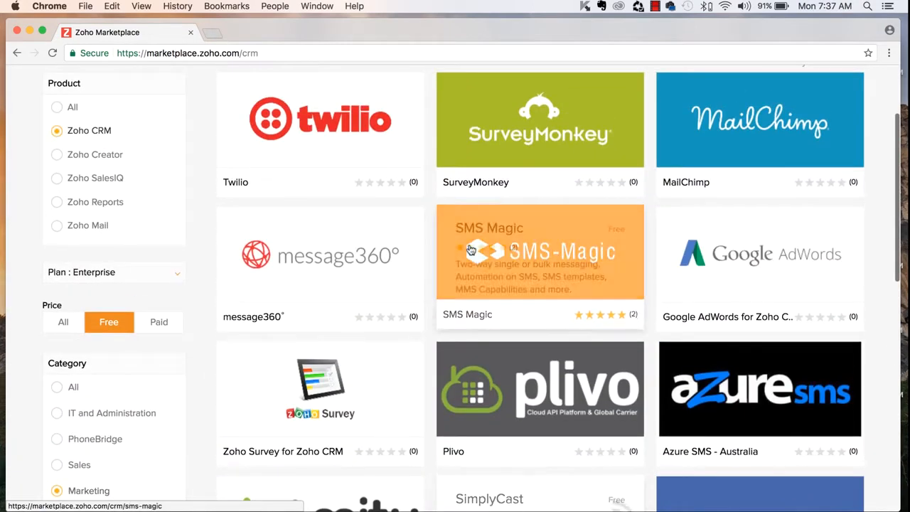
Look over the filtered marketing extensions and search the marketplace for "kanban".
scroll(470, 249, "down", 3)
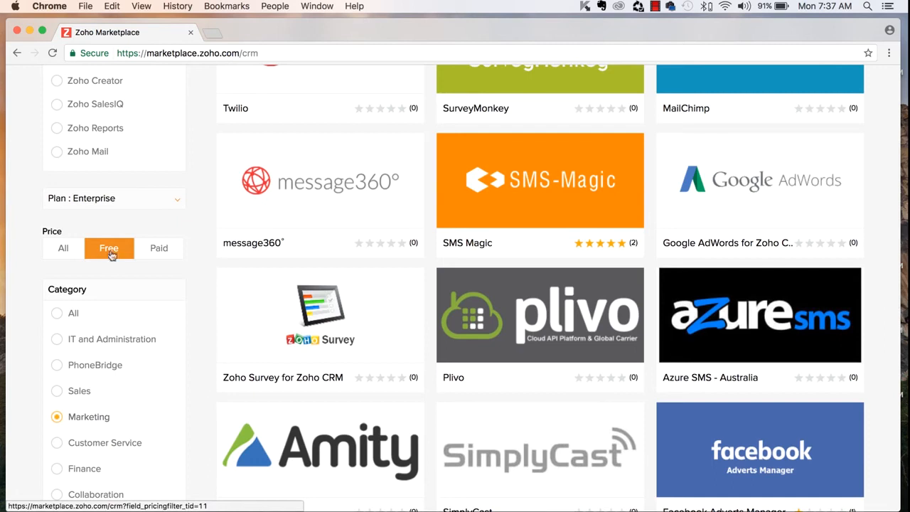
scroll(112, 205, "up", 3)
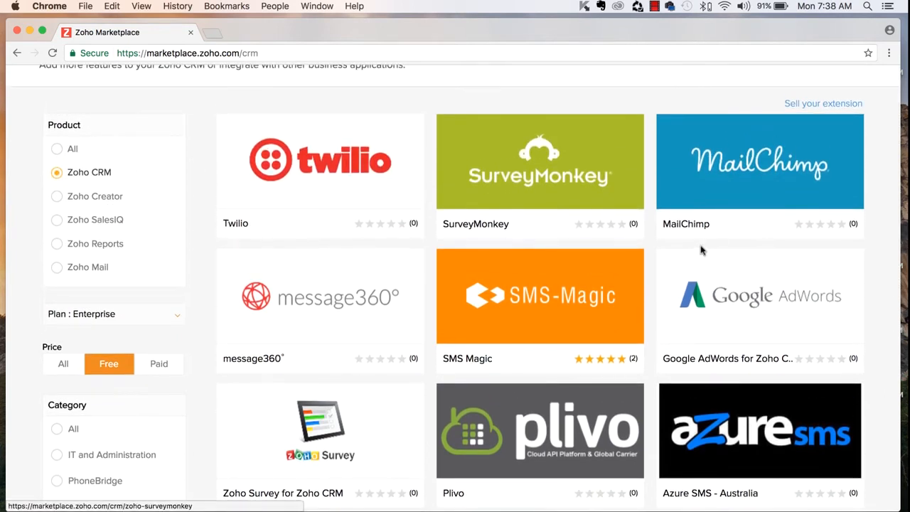
scroll(711, 250, "up", 2)
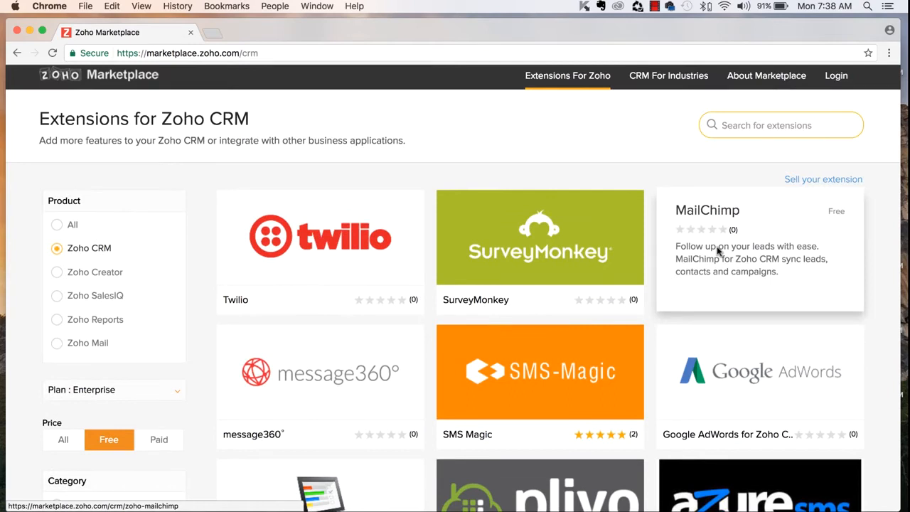
scroll(718, 251, "down", 5)
scroll(718, 250, "up", 5)
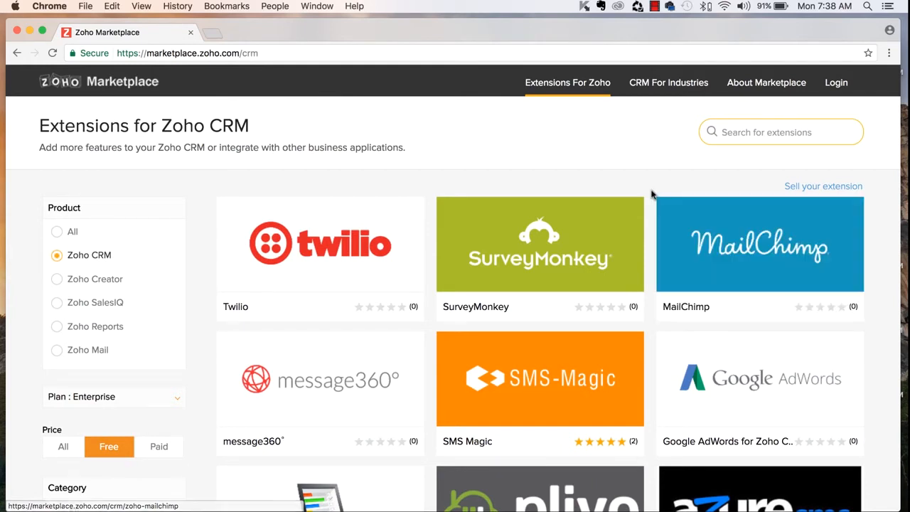
left_click(761, 128)
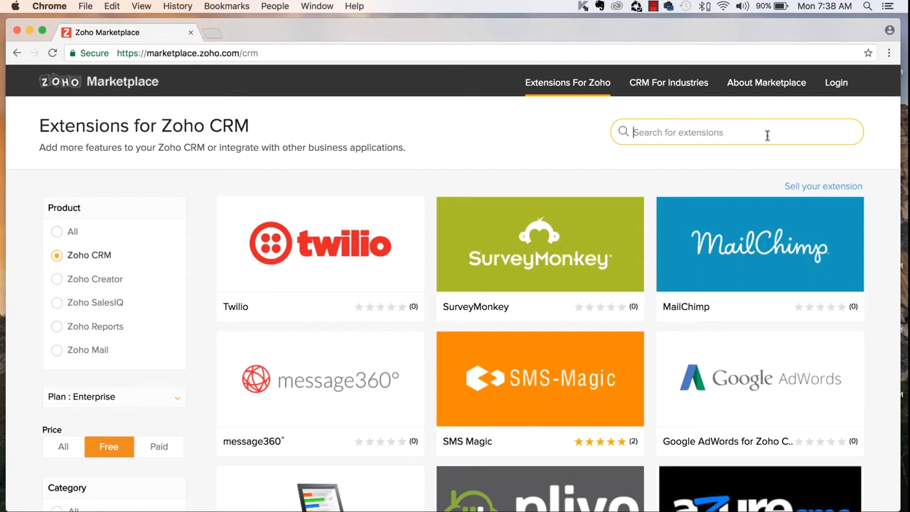
type("ban")
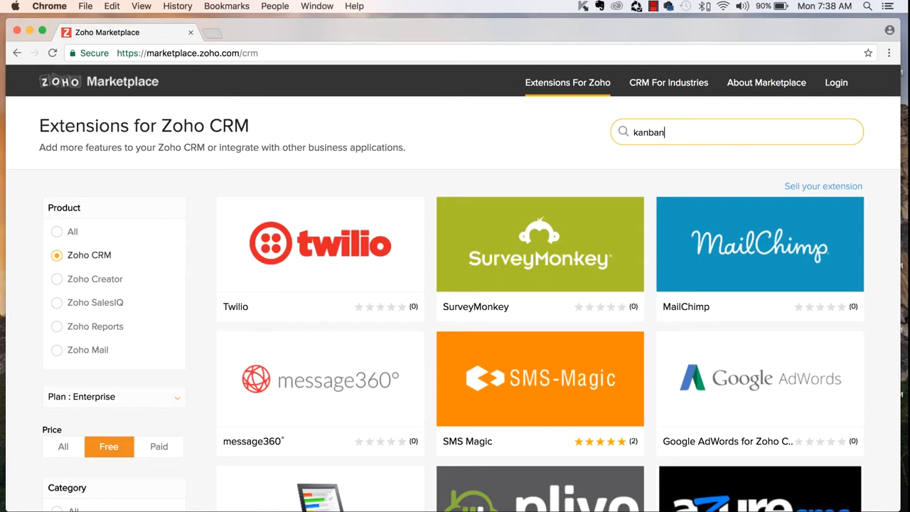
key("Return")
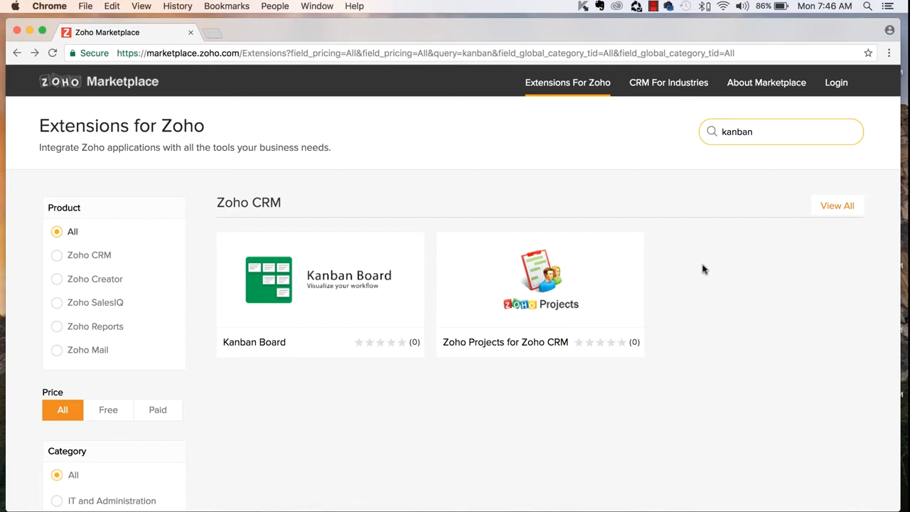
Open the Kanban Board extension and review its description, compatible CRM editions, key features, resources and customer reviews.
left_click(351, 288)
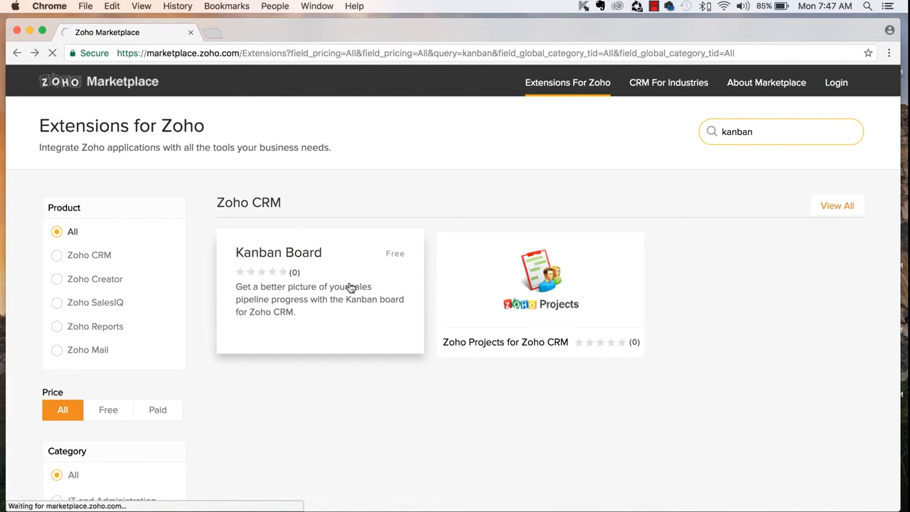
scroll(582, 322, "down", 3)
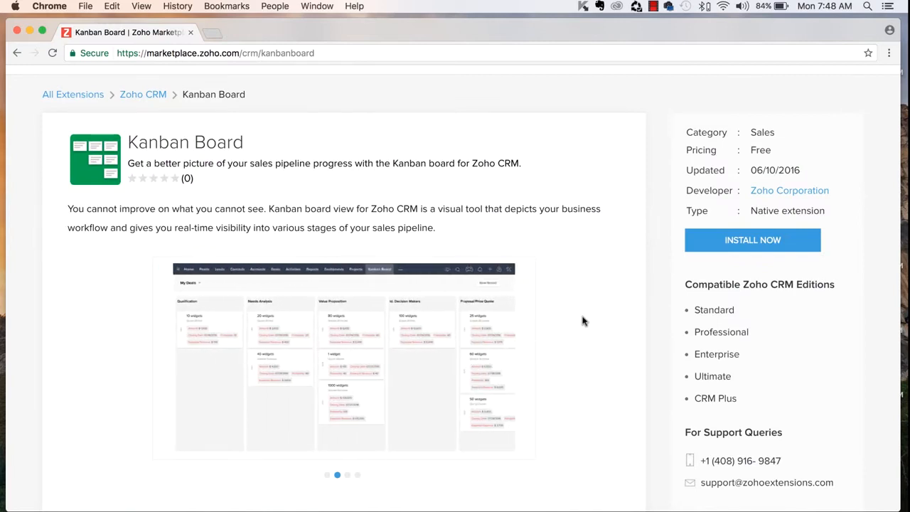
scroll(441, 240, "down", 6)
scroll(441, 240, "down", 4)
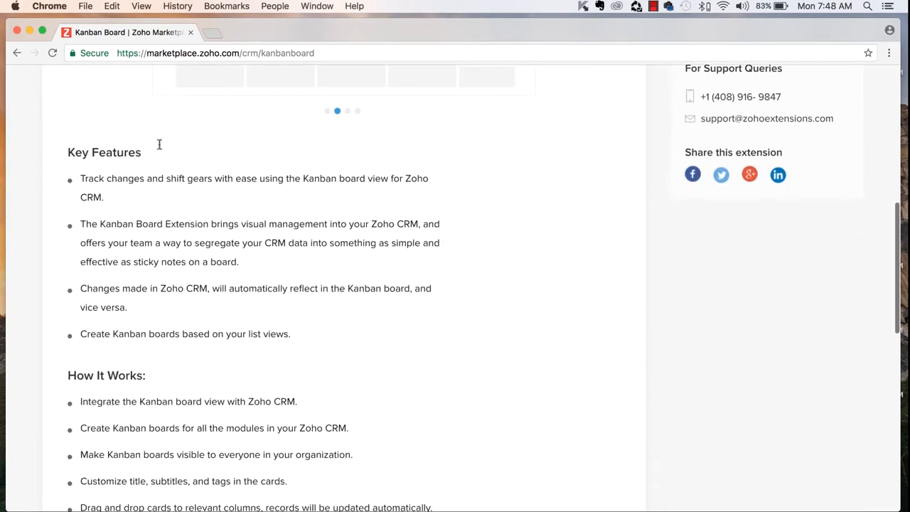
scroll(280, 406, "down", 4)
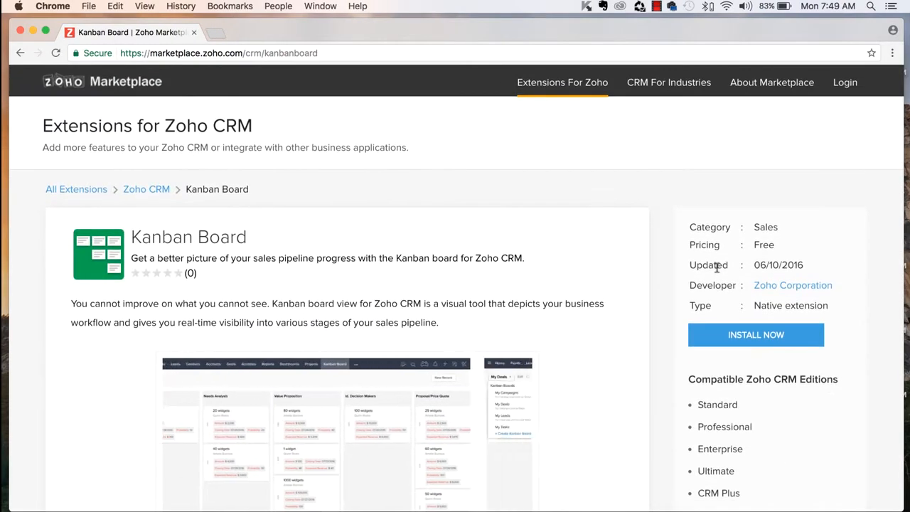
scroll(717, 267, "down", 4)
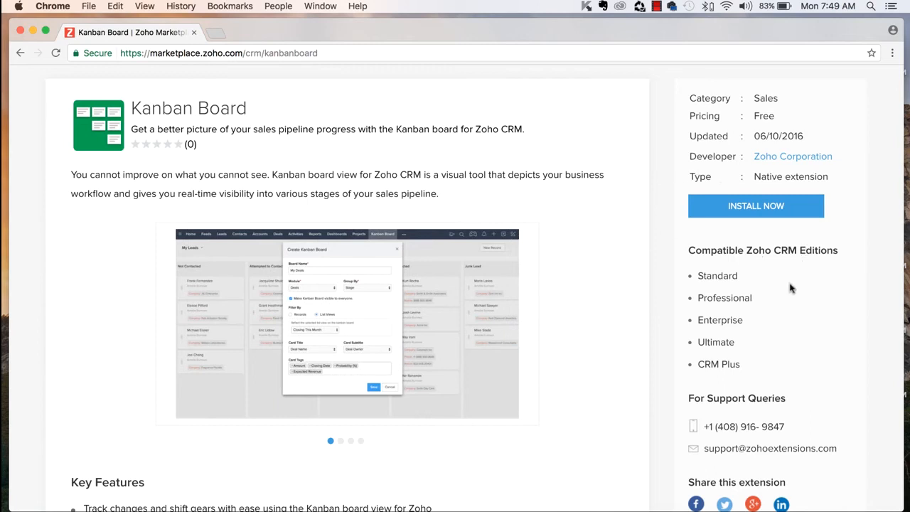
scroll(792, 288, "down", 1)
scroll(791, 288, "down", 2)
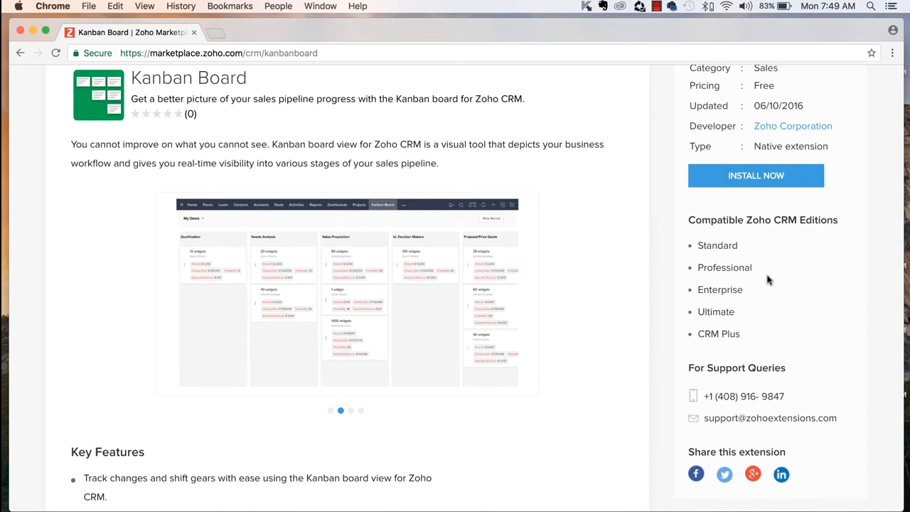
scroll(550, 279, "down", 2)
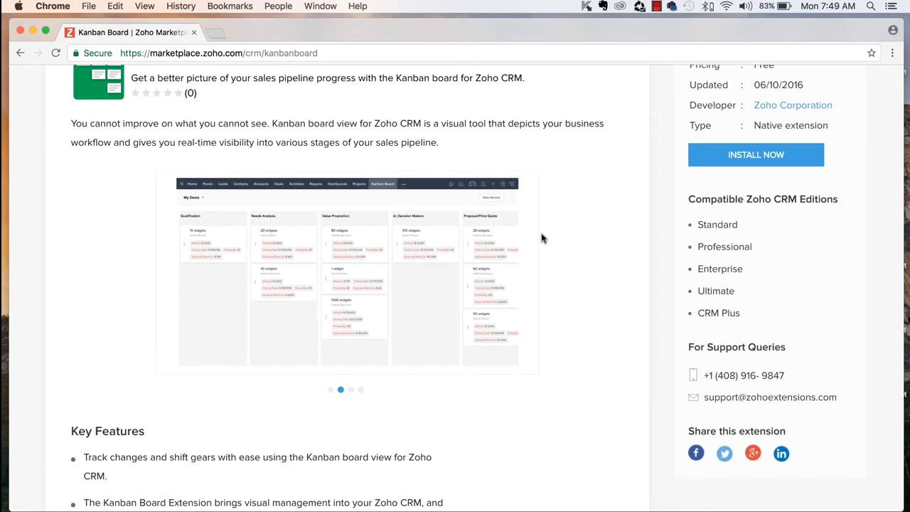
scroll(542, 238, "down", 10)
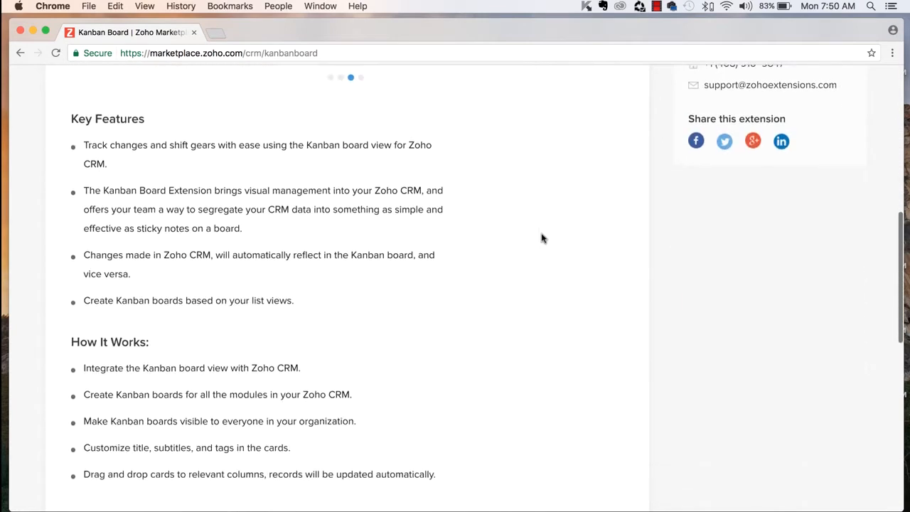
scroll(542, 238, "down", 15)
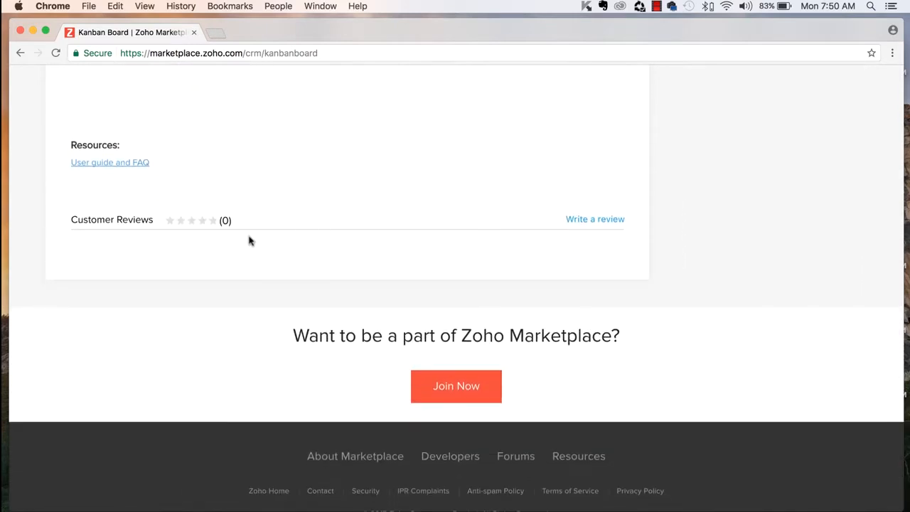
scroll(249, 240, "up", 20)
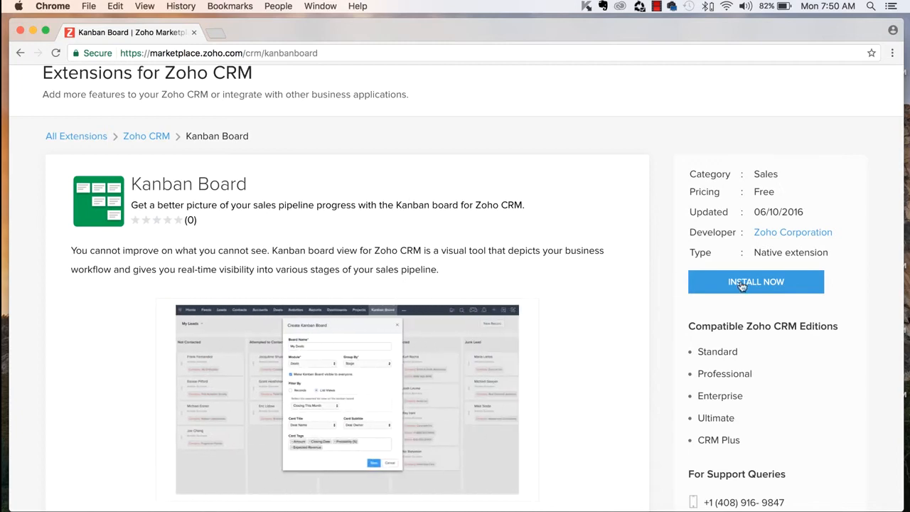
Start installing the Kanban Board extension with the signed-in account and agree to the Terms of Service.
left_click(741, 284)
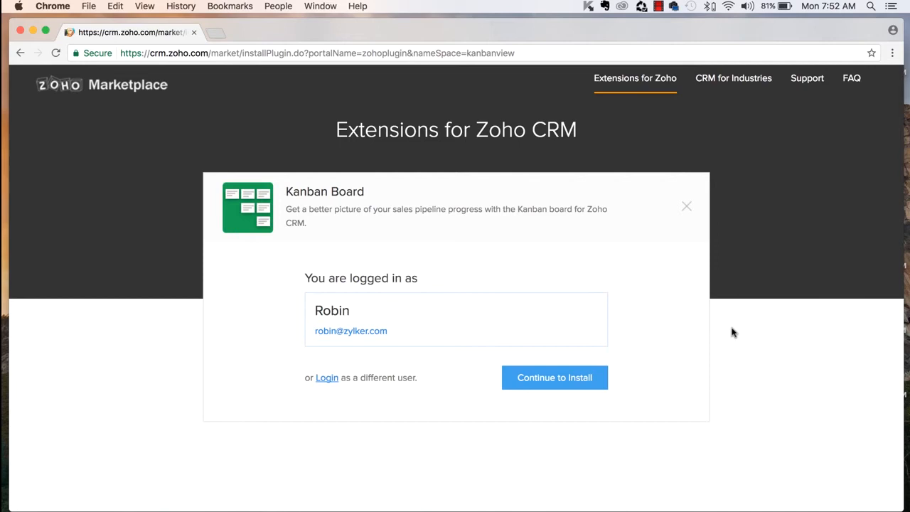
scroll(733, 333, "down", 1)
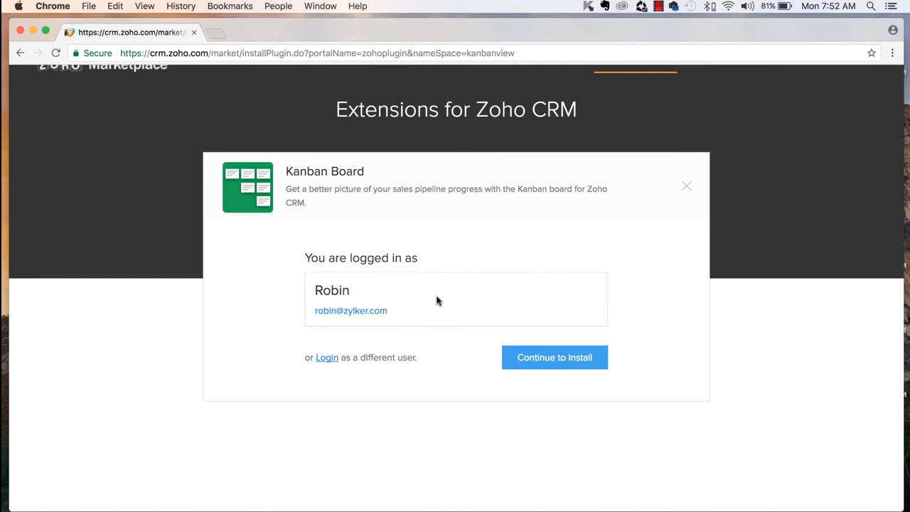
left_click(557, 357)
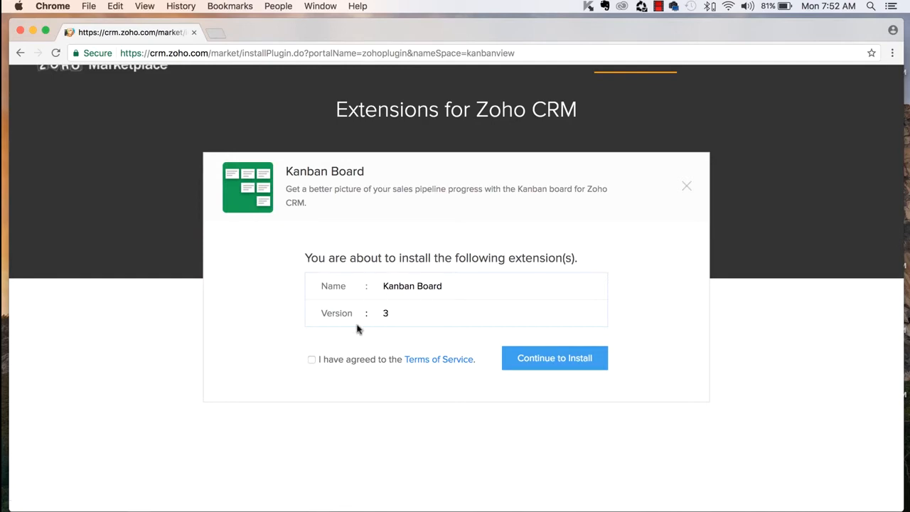
left_click(311, 360)
left_click(556, 359)
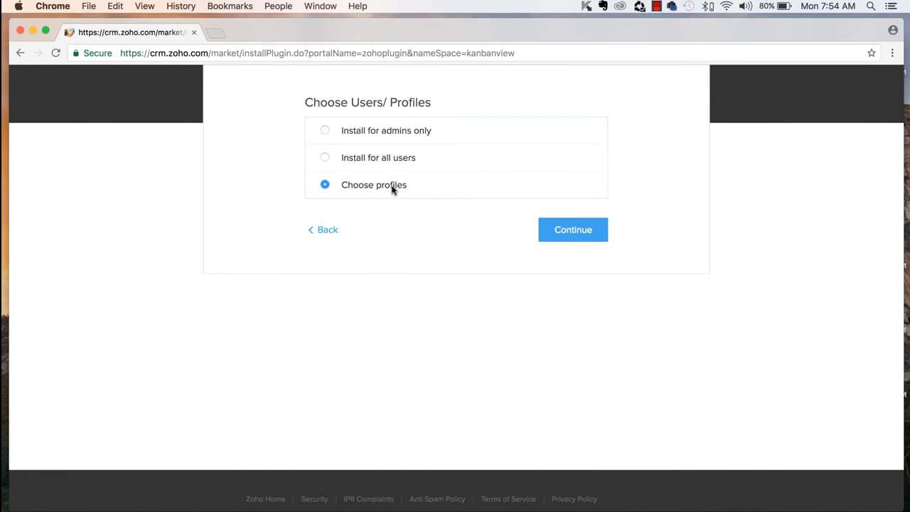
Install the Kanban Board extension for admins only and proceed to its details page in Zoho CRM.
left_click(405, 133)
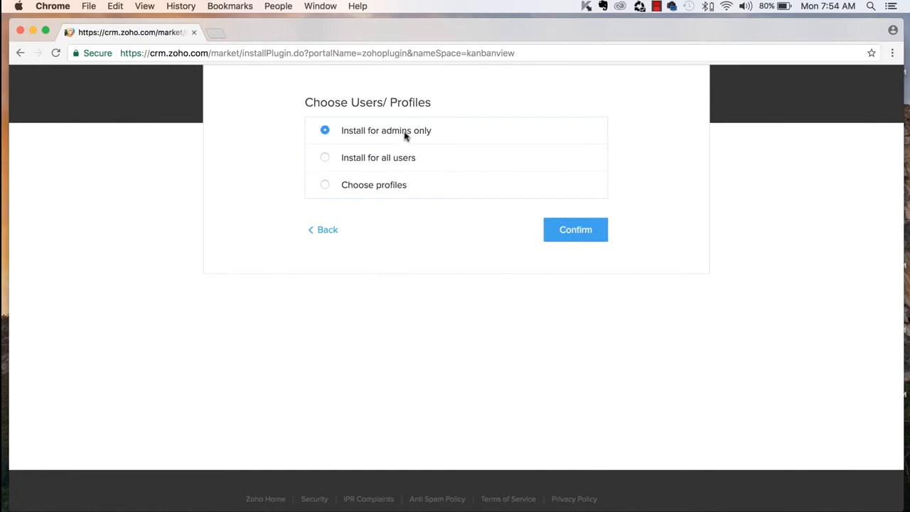
left_click(571, 238)
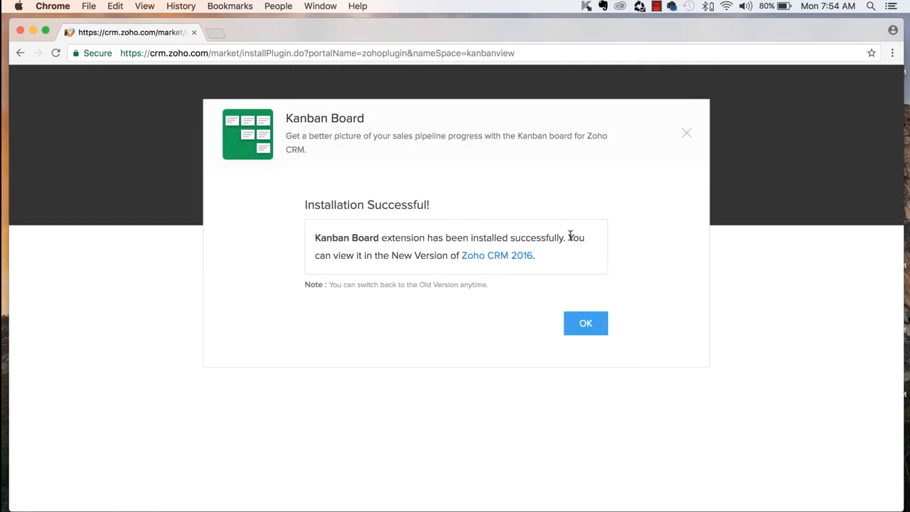
left_click(585, 323)
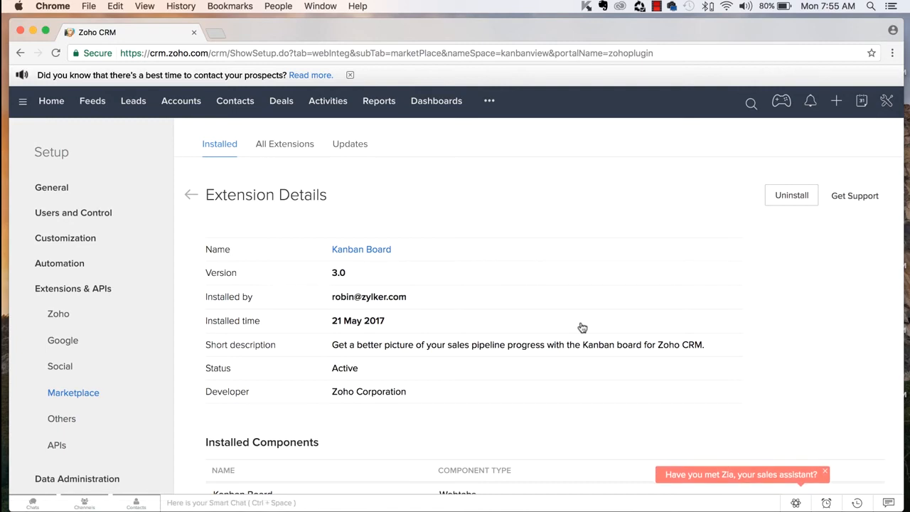
Review the extension details and installed components of Kanban Board in the CRM setup.
scroll(581, 327, "down", 2)
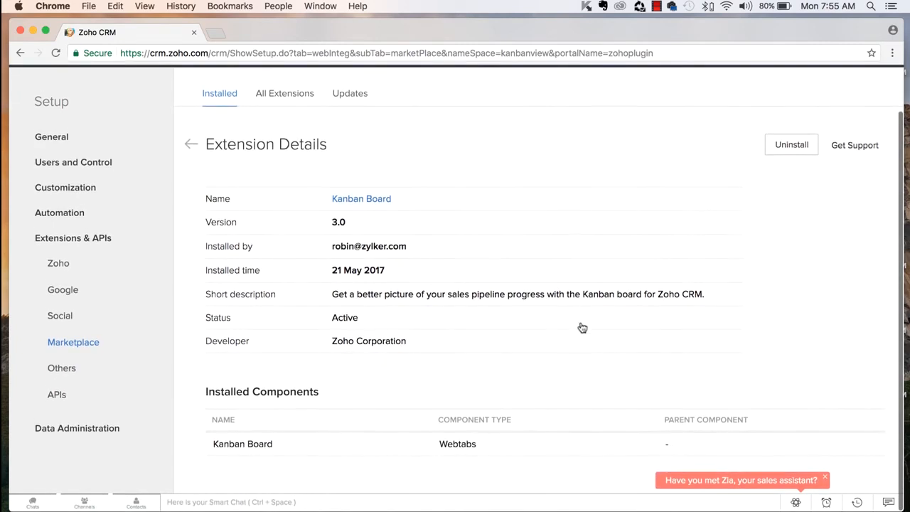
scroll(581, 327, "up", 2)
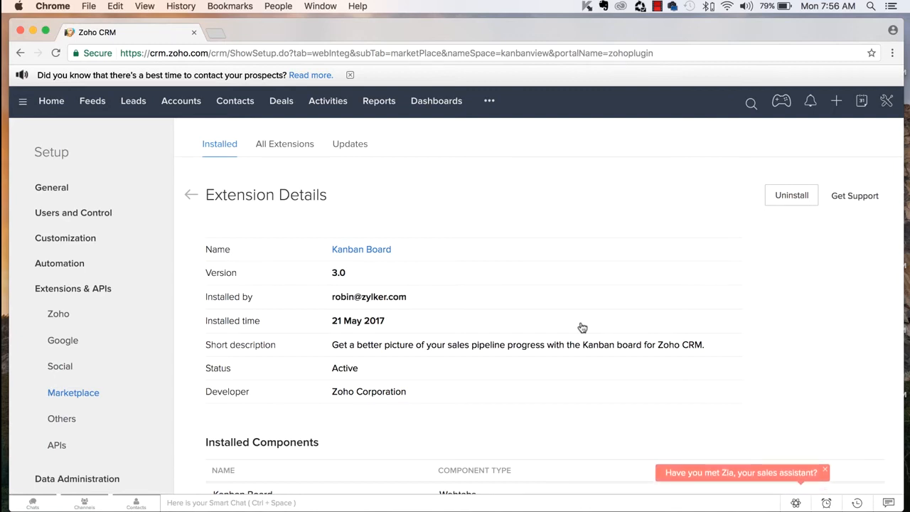
scroll(581, 327, "down", 2)
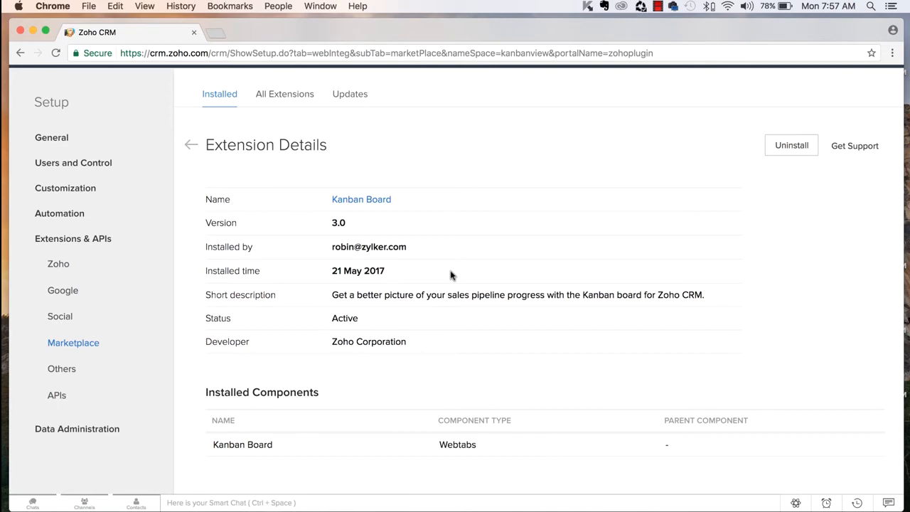
scroll(451, 275, "up", 2)
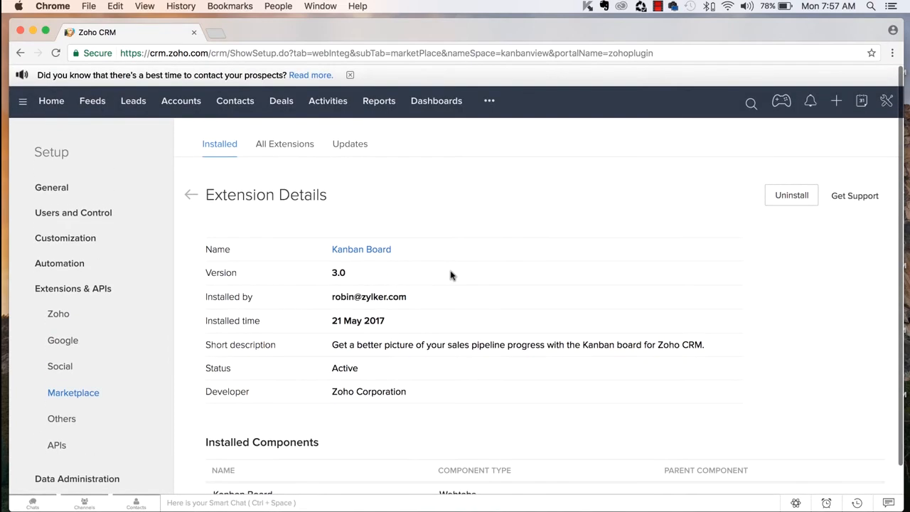
Open the Kanban Board module and look through the lead cards on the My Leads board.
left_click(489, 102)
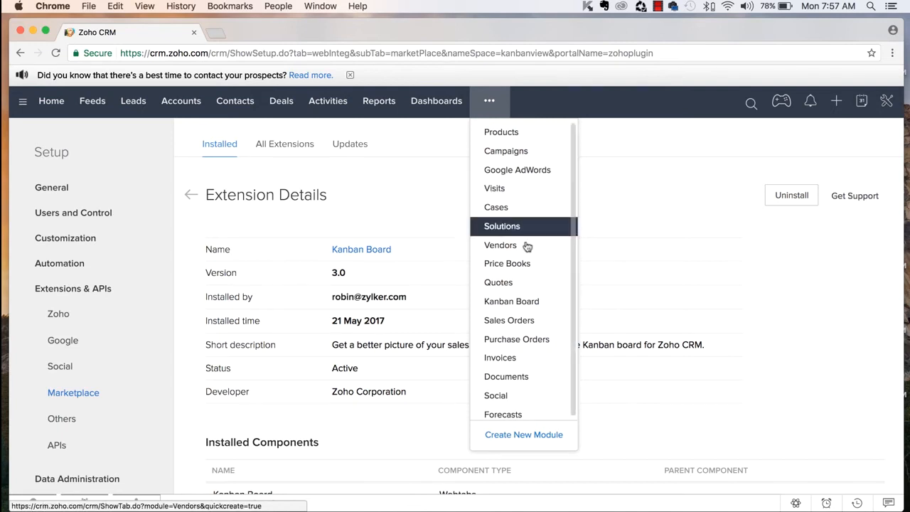
left_click(509, 302)
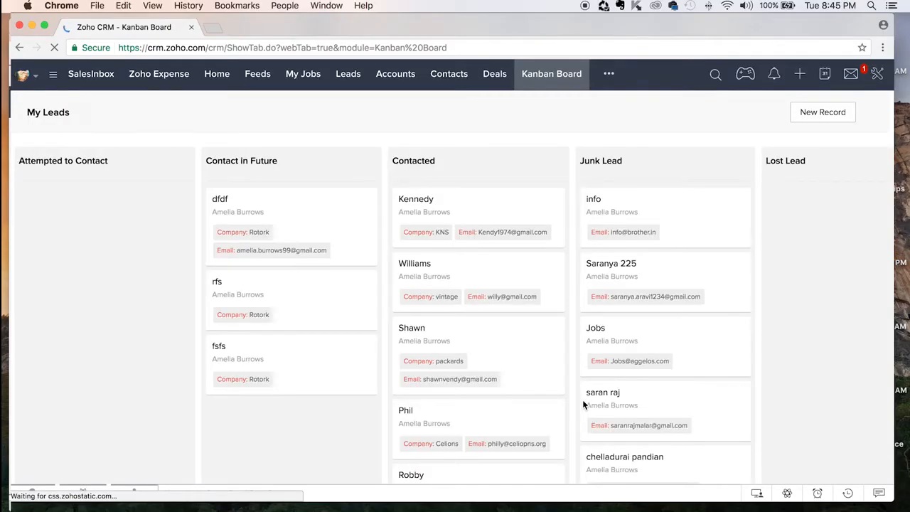
scroll(582, 400, "down", 3)
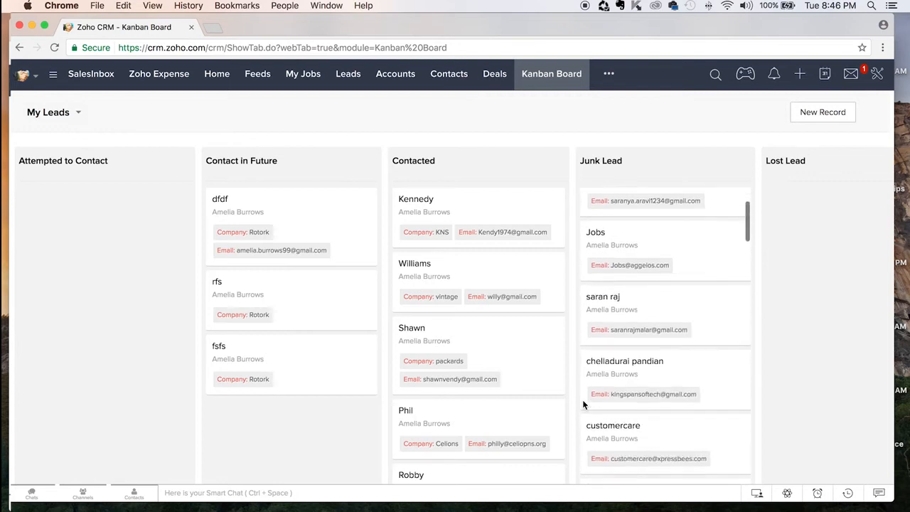
scroll(533, 404, "down", 2)
scroll(533, 405, "down", 2)
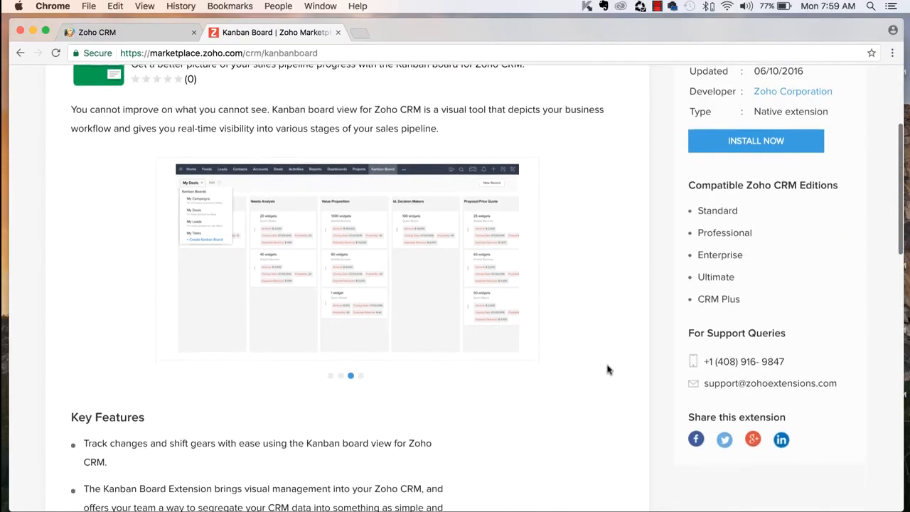
Open the User guide and FAQ resource of the Kanban Board extension, and close it to return to the marketplace listing.
scroll(605, 368, "down", 10)
scroll(608, 370, "down", 3)
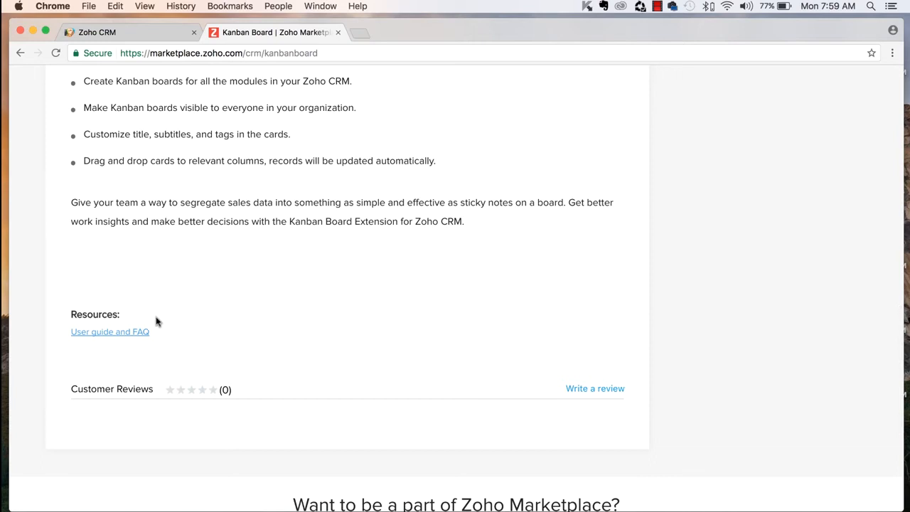
left_click(118, 334)
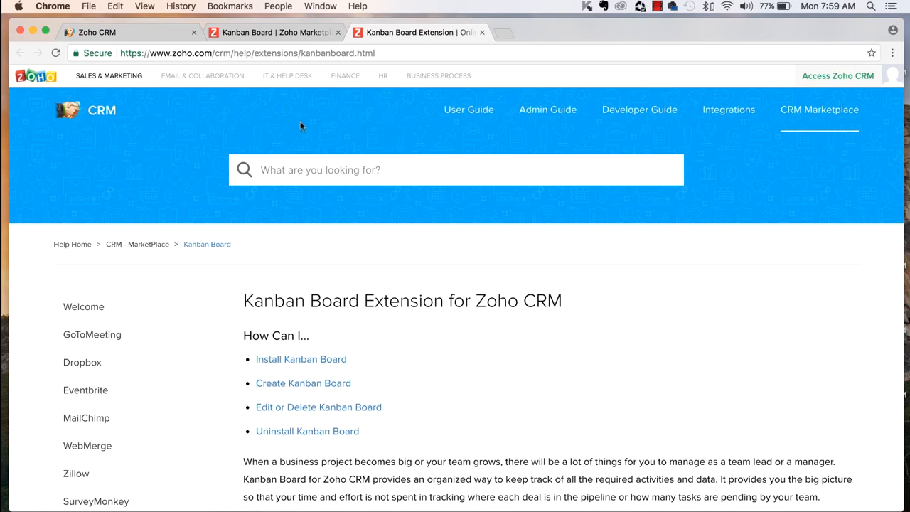
left_click(482, 32)
scroll(475, 202, "up", 8)
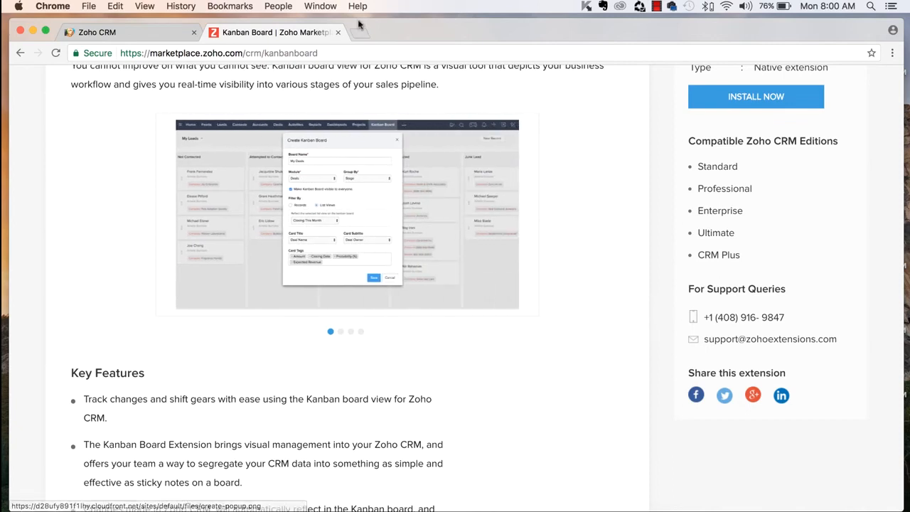
Close the Kanban Board marketplace listing and check for extension updates in the Marketplace section of the CRM setup.
left_click(338, 33)
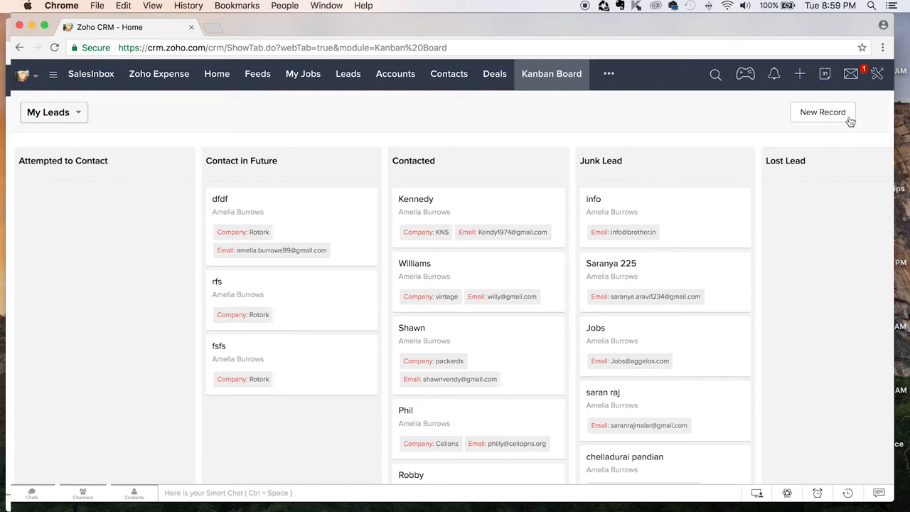
left_click(877, 74)
left_click(845, 101)
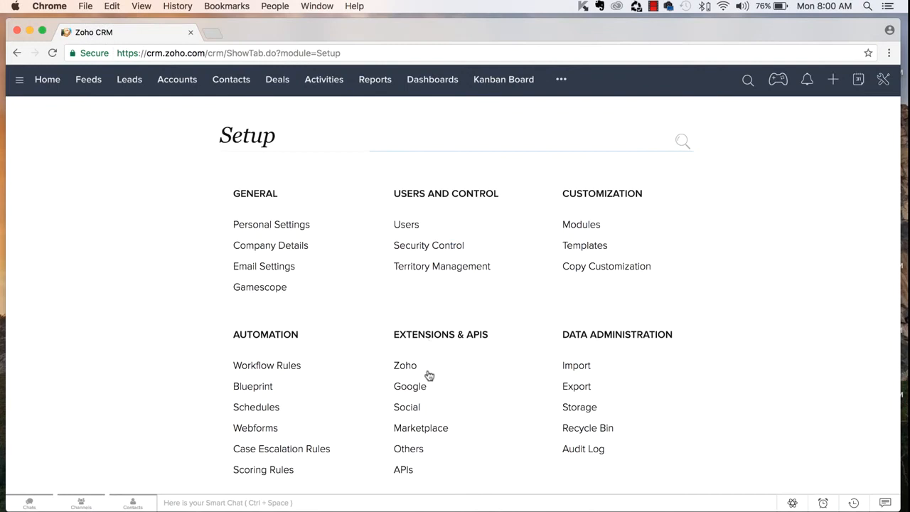
left_click(435, 430)
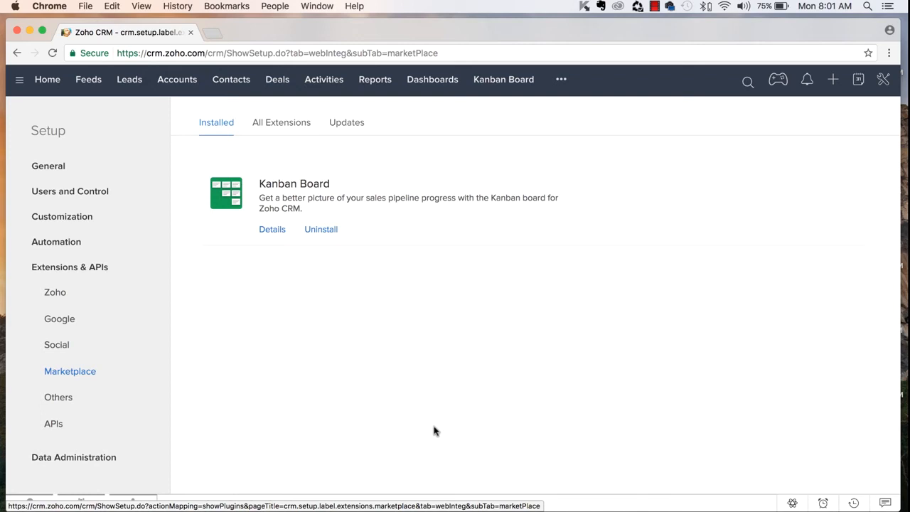
left_click(347, 128)
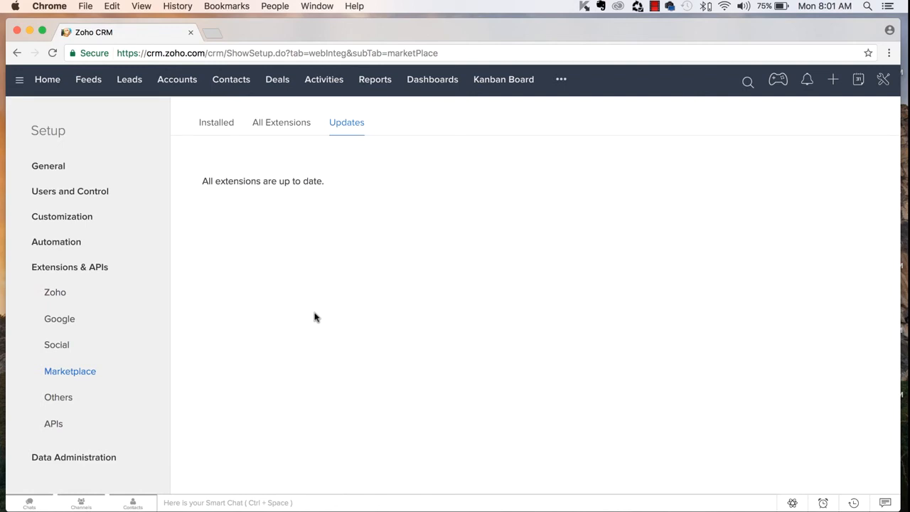
Uninstall the Kanban Board extension from the installed extensions in the CRM setup.
left_click(217, 128)
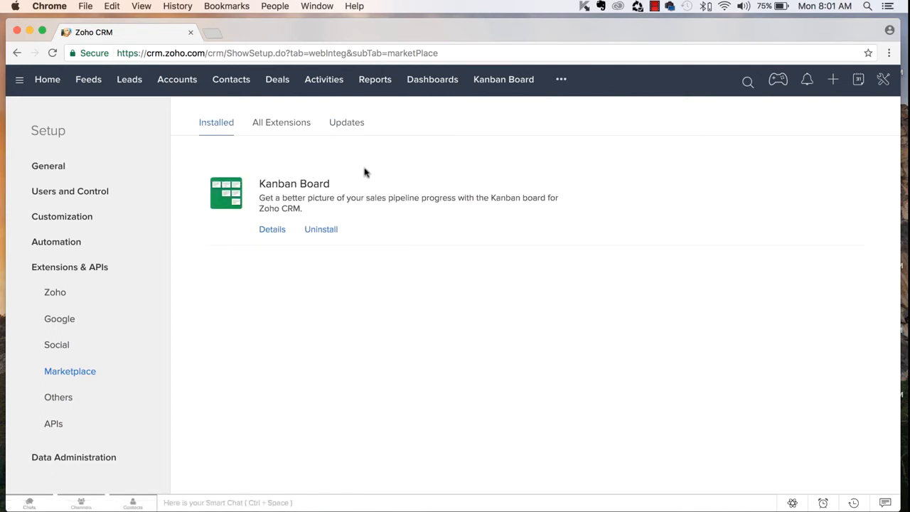
left_click(321, 230)
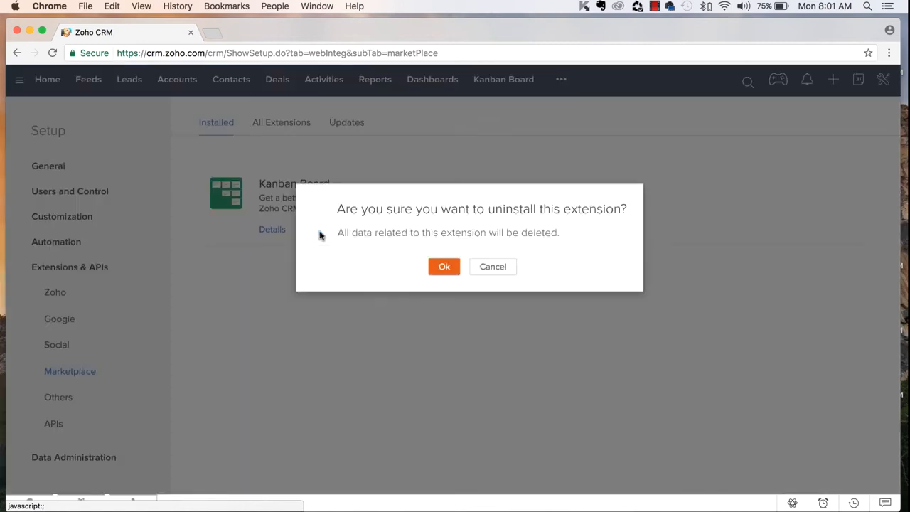
left_click(452, 271)
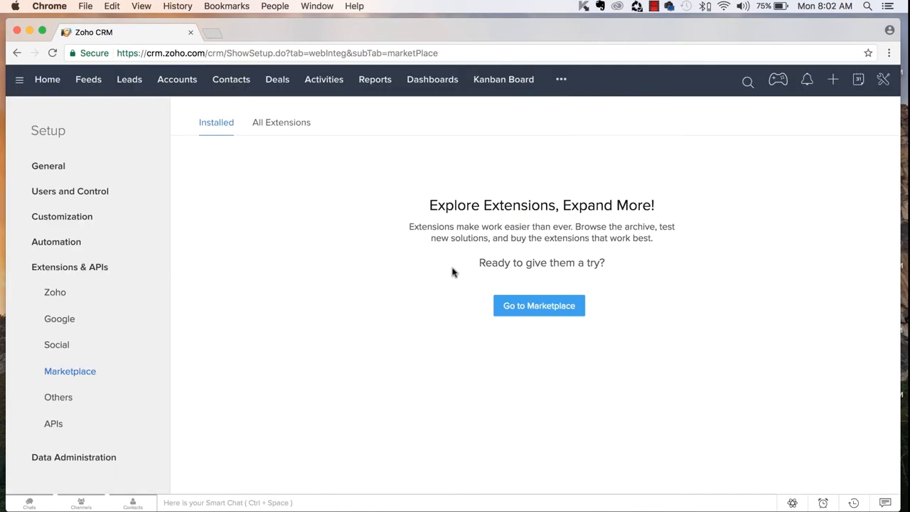
Go to the Zoho Marketplace from the CRM setup and browse the extensions available for Zoho CRM.
left_click(529, 307)
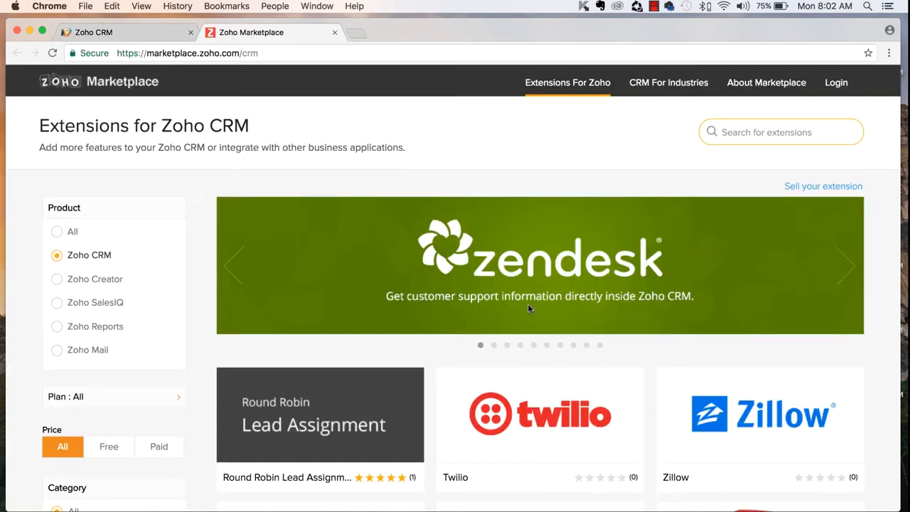
scroll(527, 308, "down", 15)
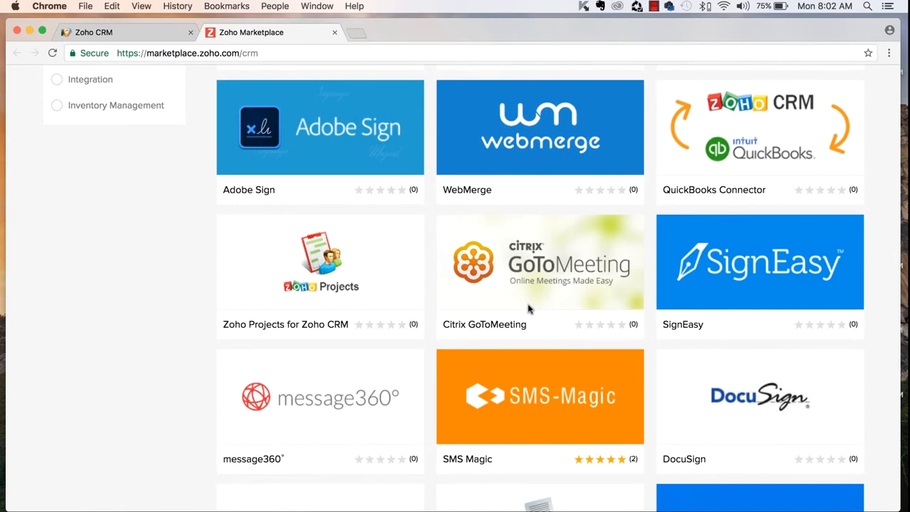